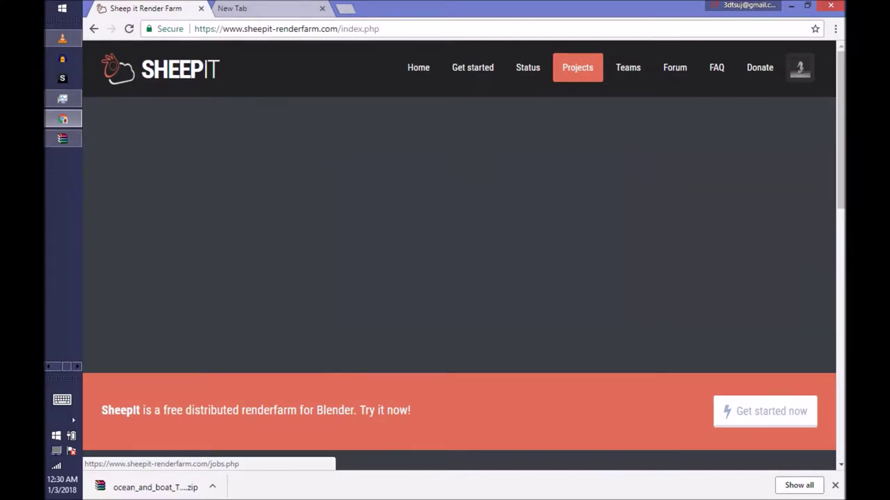
# Filter the projects list to the account's own and open the "ocean and boat TY SHEEPIT FAM" project.
pyautogui.click(577, 67)
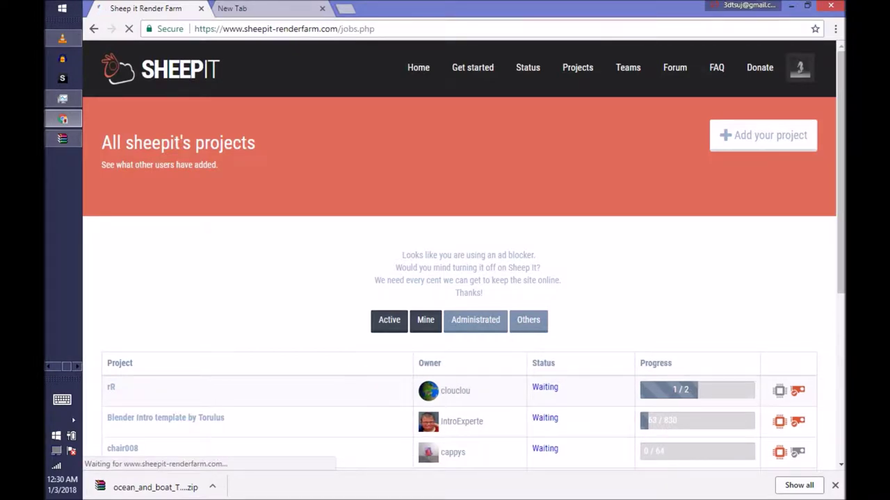
pyautogui.click(426, 320)
pyautogui.scroll(-2, 459, 278)
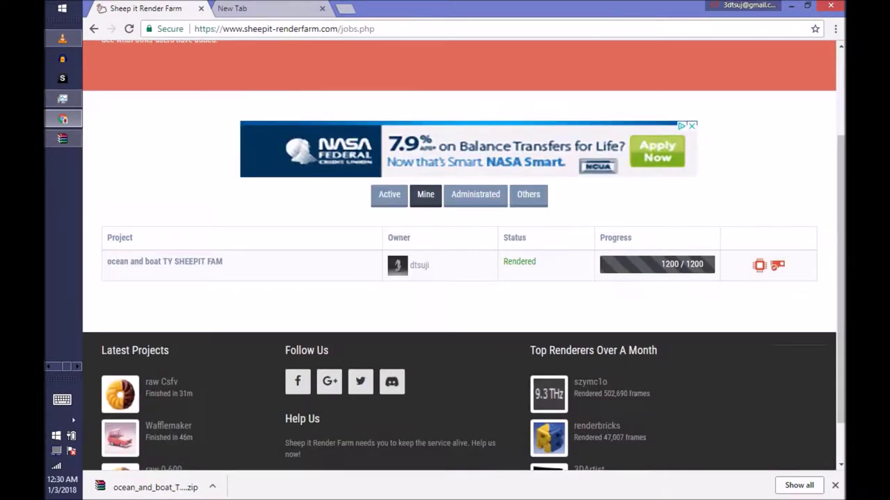
pyautogui.click(165, 261)
pyautogui.scroll(-3, 326, 355)
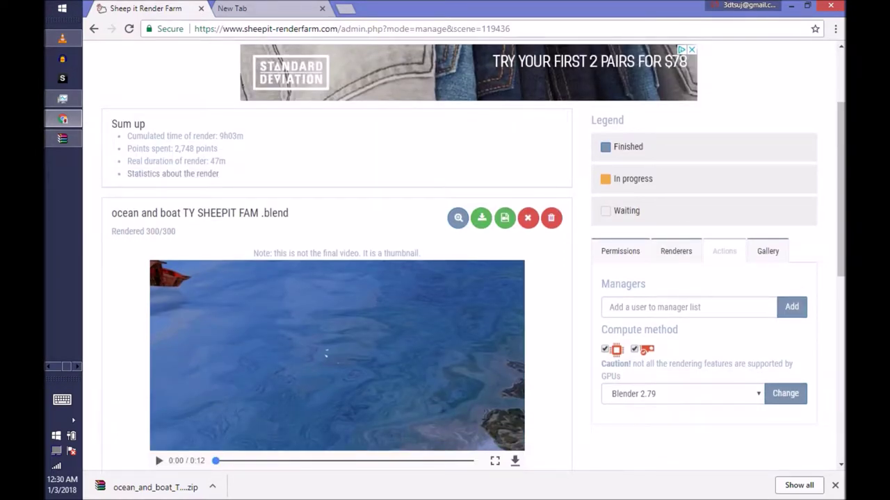
# Play the project's thumbnail preview video in full screen, exit full screen and pause it.
pyautogui.scroll(-1, 337, 327)
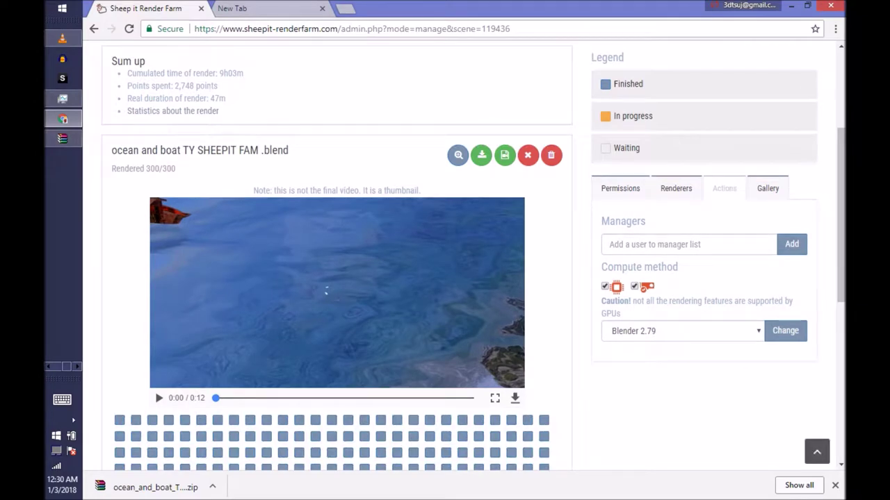
pyautogui.doubleClick(327, 292)
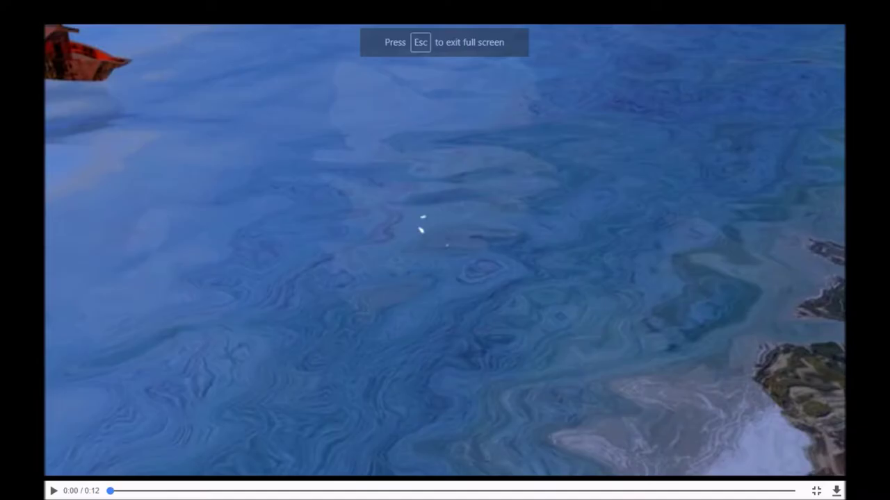
pyautogui.press('space')
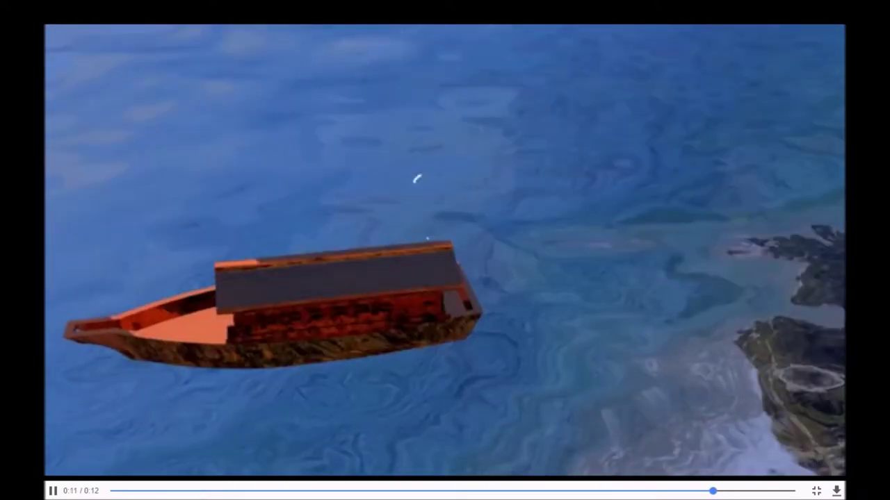
pyautogui.press('Escape')
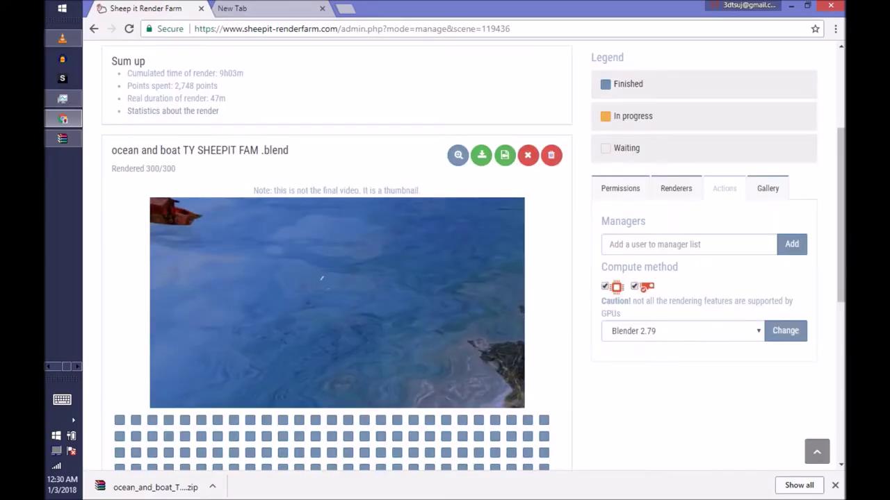
pyautogui.click(322, 278)
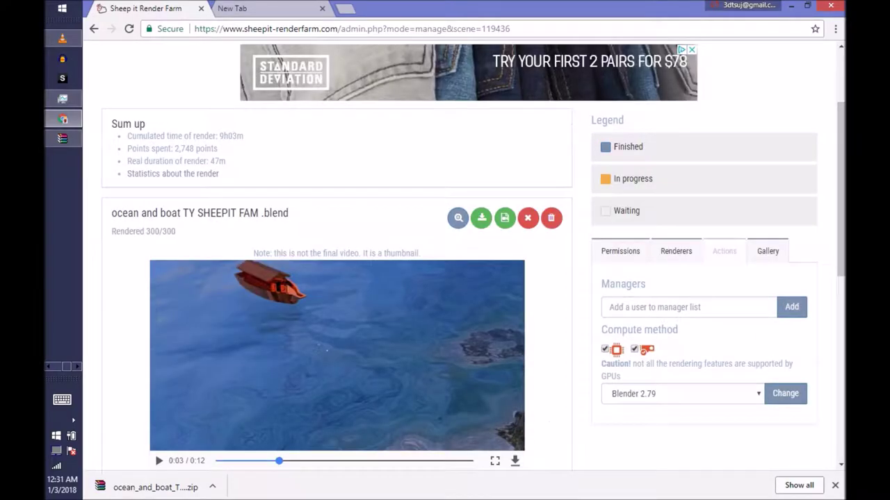
pyautogui.scroll(2, 445, 278)
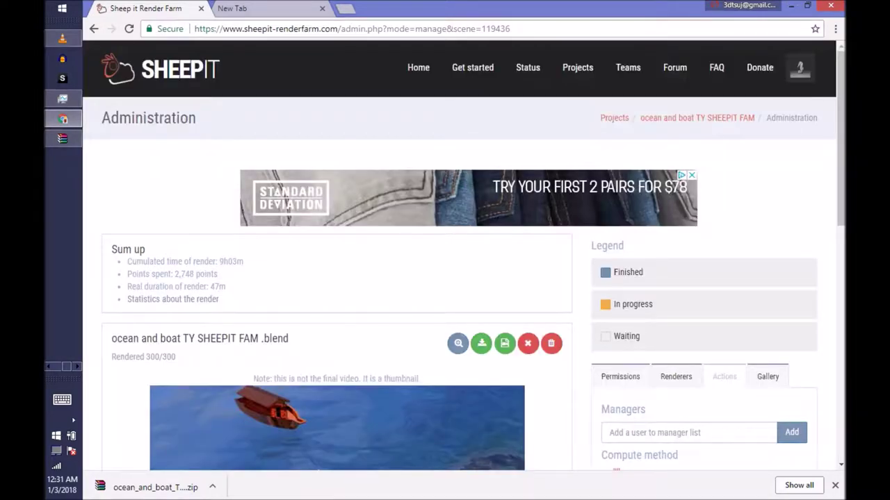
pyautogui.scroll(-2, 327, 351)
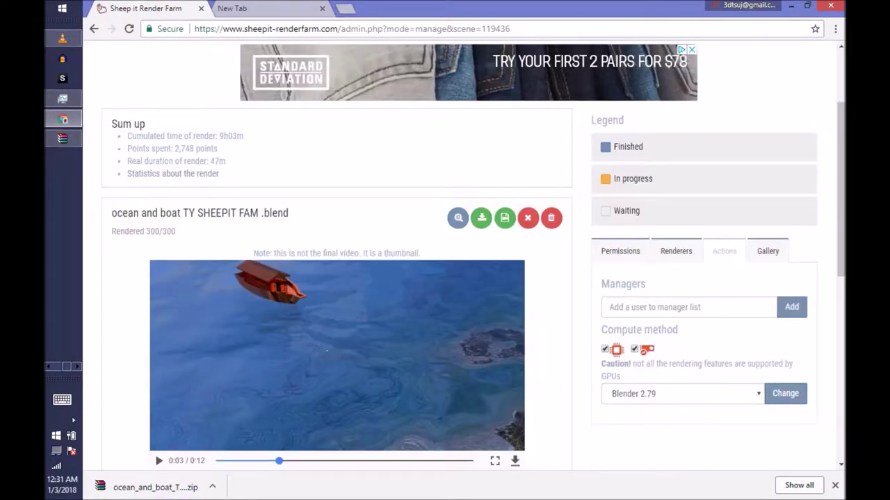
pyautogui.scroll(2, 327, 350)
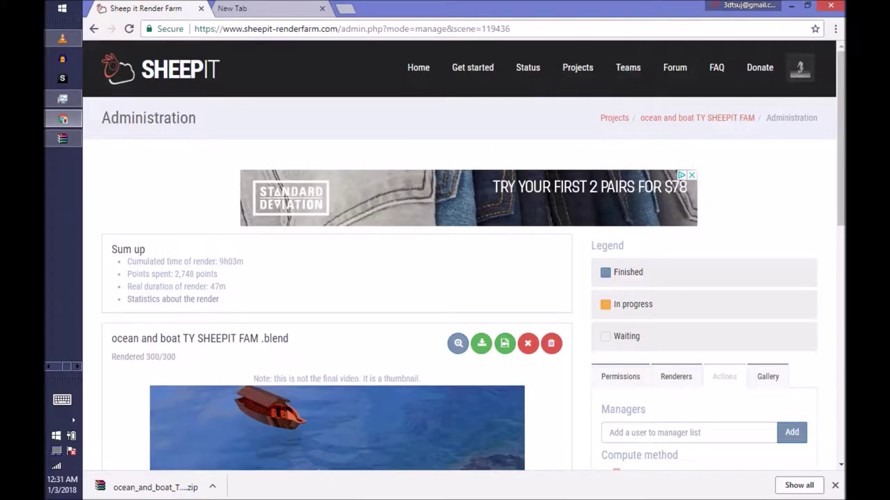
pyautogui.scroll(-1, 445, 278)
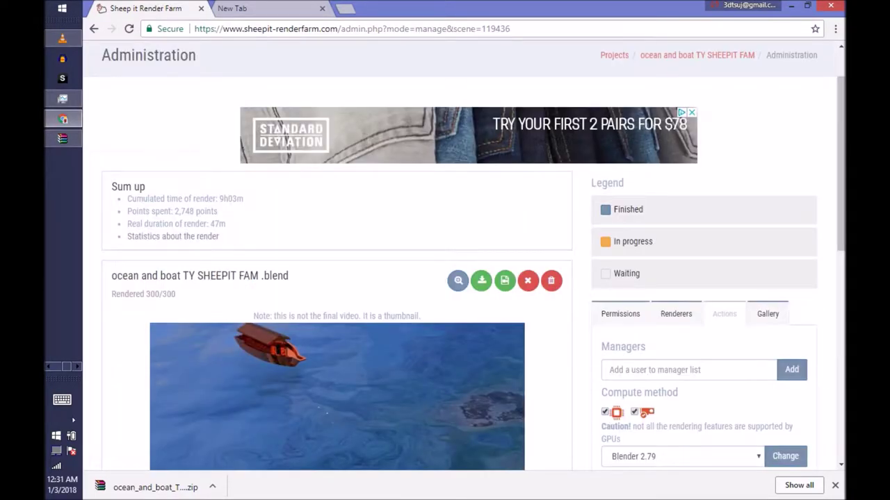
# View the Get started page with the client downloads, and open the account's profile page.
pyautogui.scroll(1, 472, 69)
pyautogui.click(473, 68)
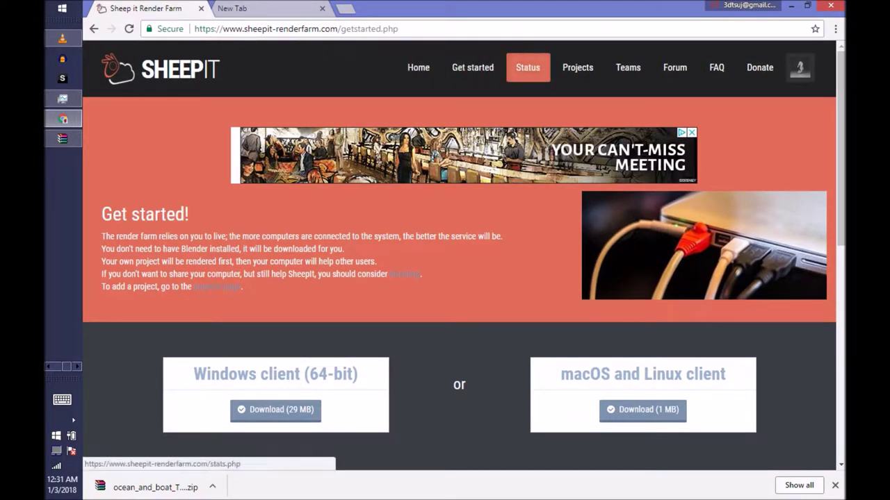
pyautogui.click(578, 67)
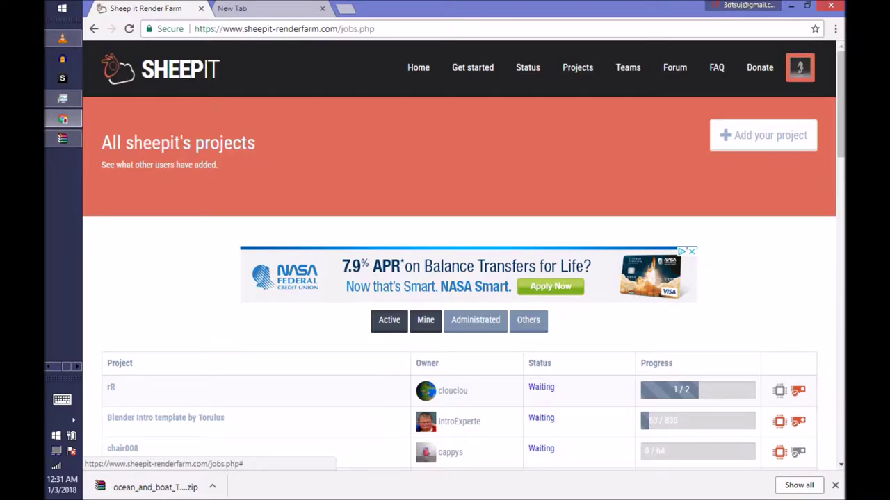
pyautogui.click(800, 68)
pyautogui.click(671, 146)
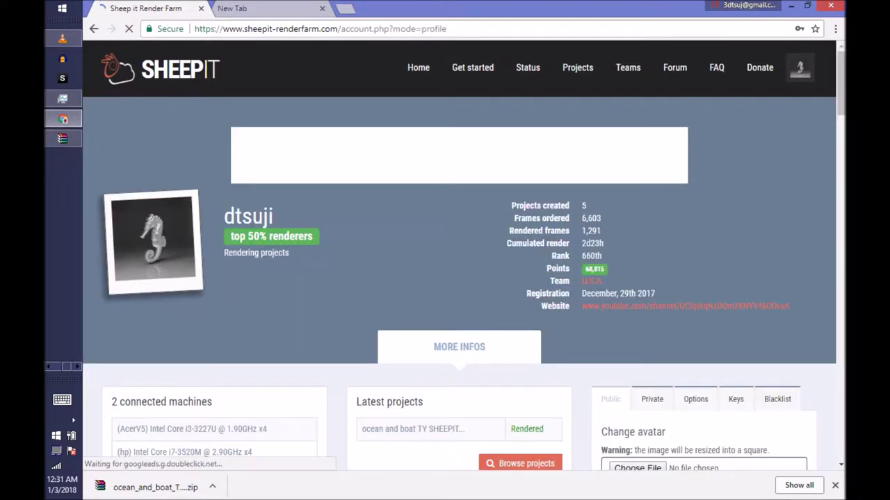
# Open the form for adding a new project and highlight its Waiting list paragraph.
pyautogui.click(577, 68)
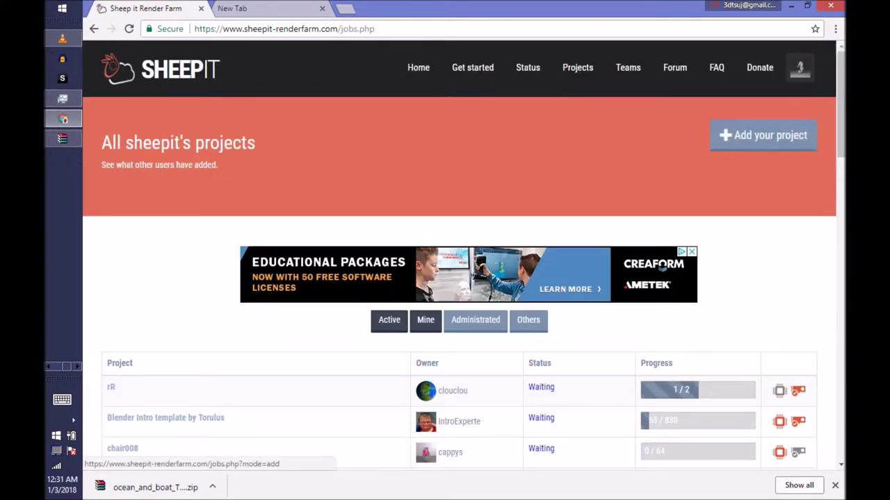
pyautogui.click(763, 135)
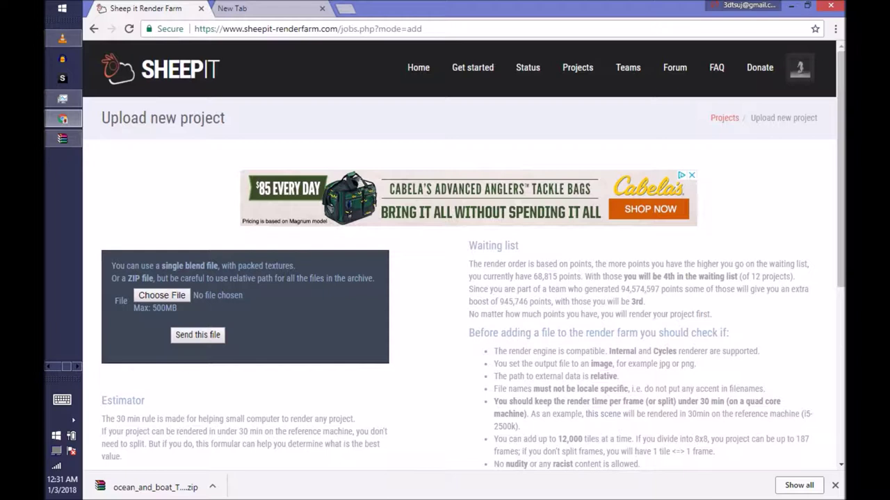
pyautogui.moveTo(469, 264); pyautogui.dragTo(711, 314)
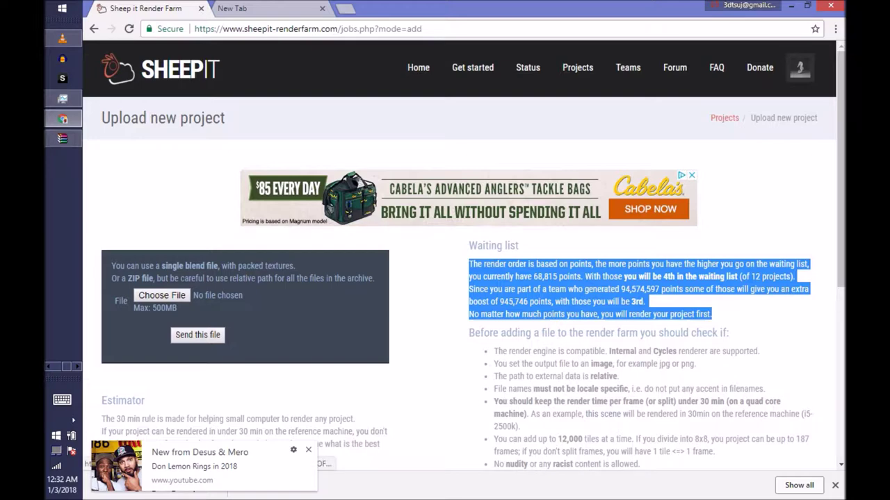
pyautogui.scroll(-1, 459, 255)
pyautogui.scroll(1, 459, 255)
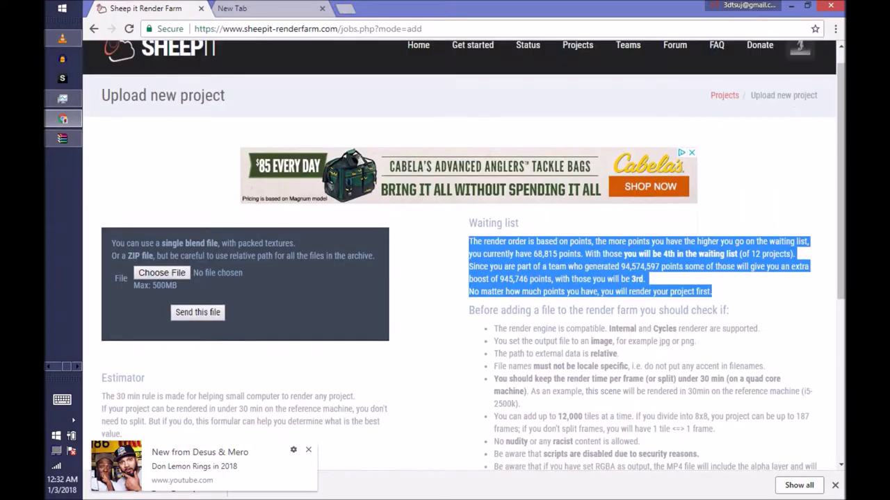
pyautogui.scroll(-1, 458, 257)
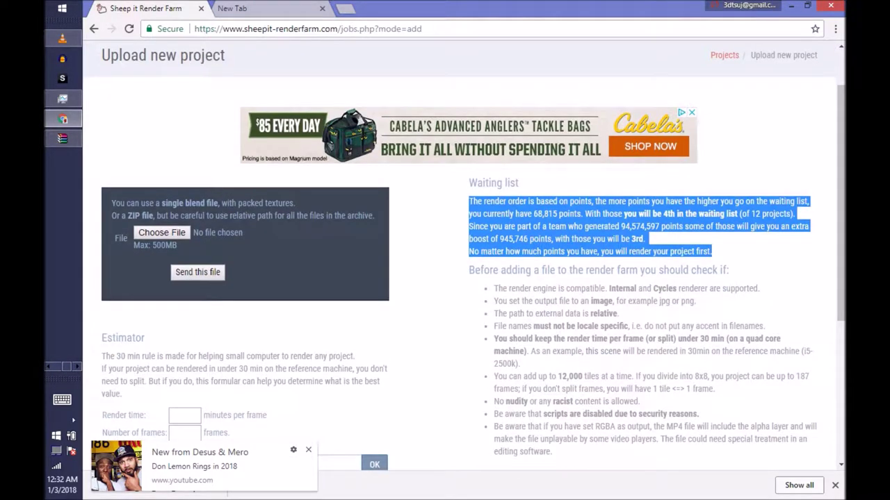
# Select the "ocean and boat .blend" file from the Blender folder as the project file for upload.
pyautogui.click(162, 233)
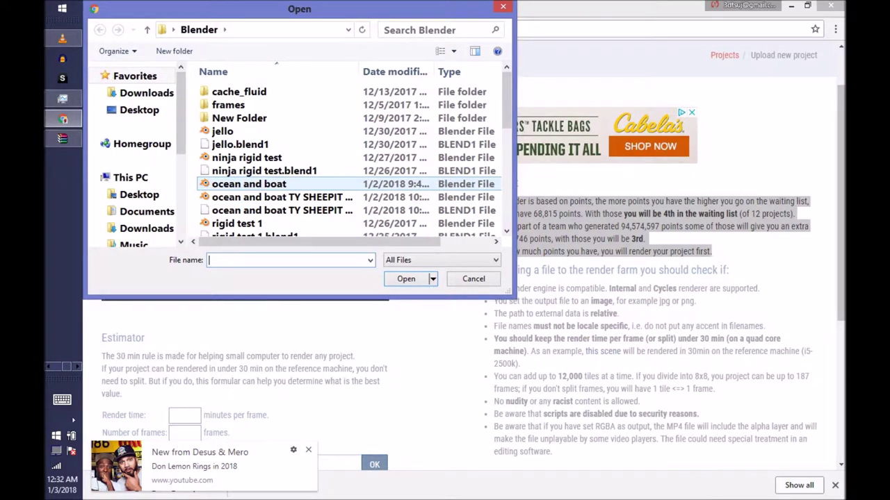
pyautogui.doubleClick(249, 183)
pyautogui.scroll(-2, 465, 256)
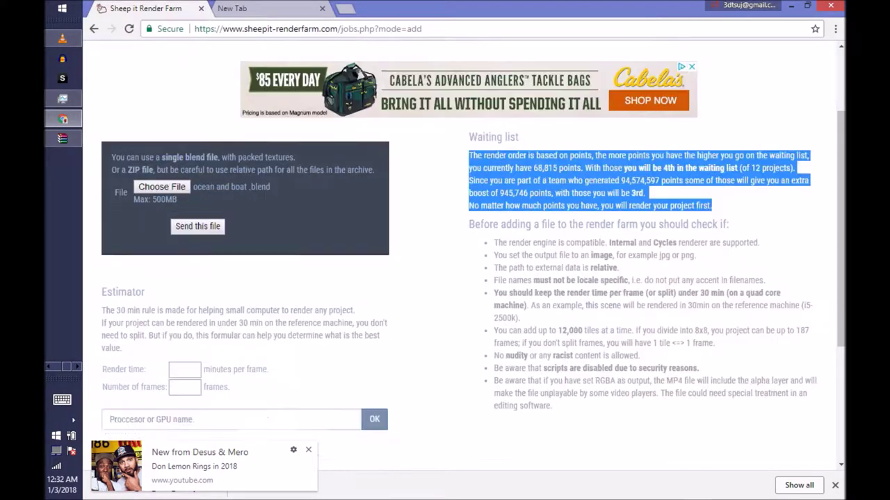
pyautogui.scroll(2, 465, 256)
pyautogui.scroll(-1, 464, 256)
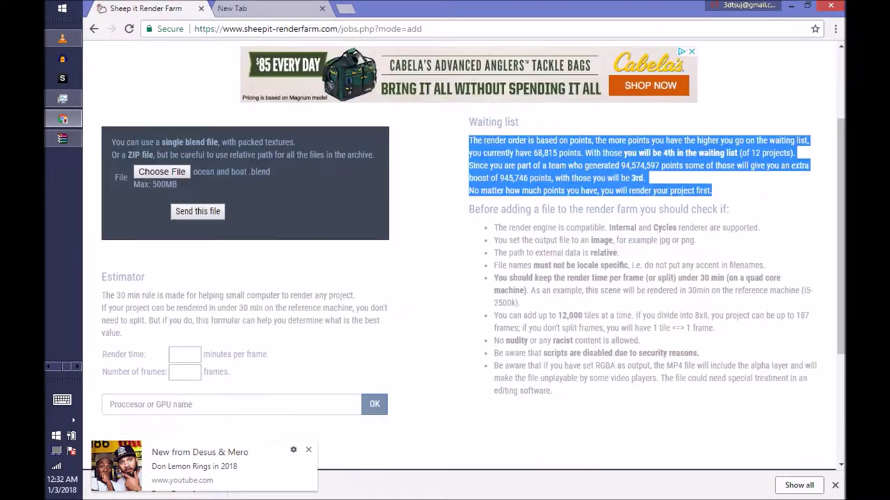
pyautogui.scroll(3, 464, 256)
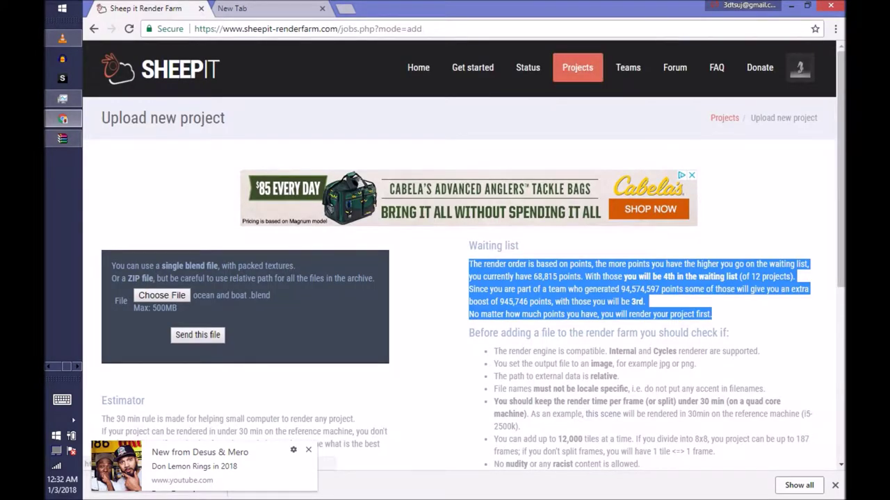
# Open "ocean and boat TY SHEEPIT FAM" from the account's own projects and examine its frame grid and status legend.
pyautogui.click(577, 67)
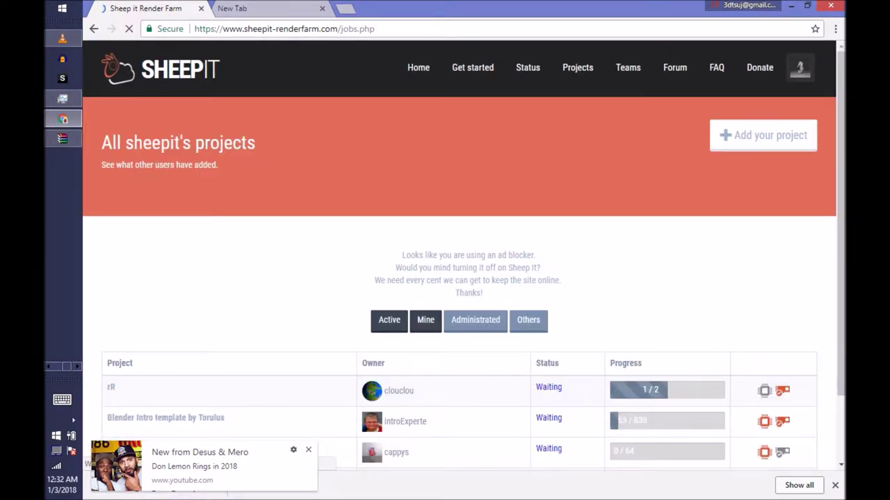
pyautogui.scroll(-1, 459, 278)
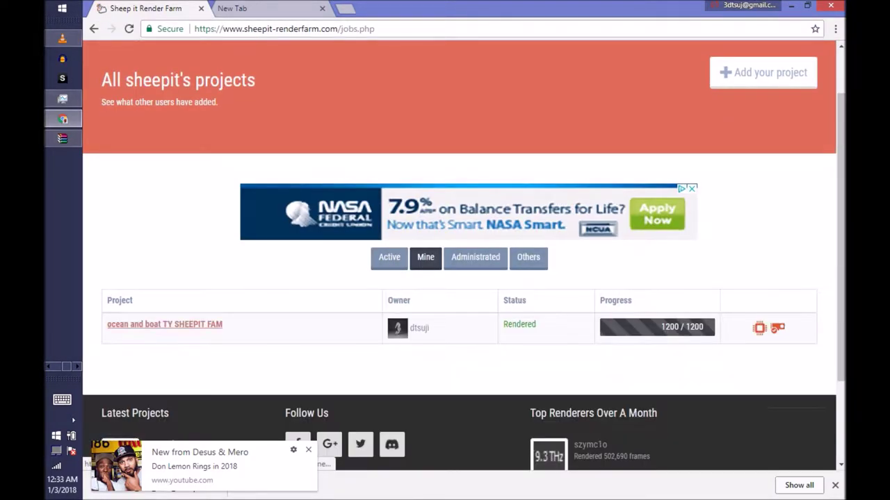
pyautogui.click(164, 325)
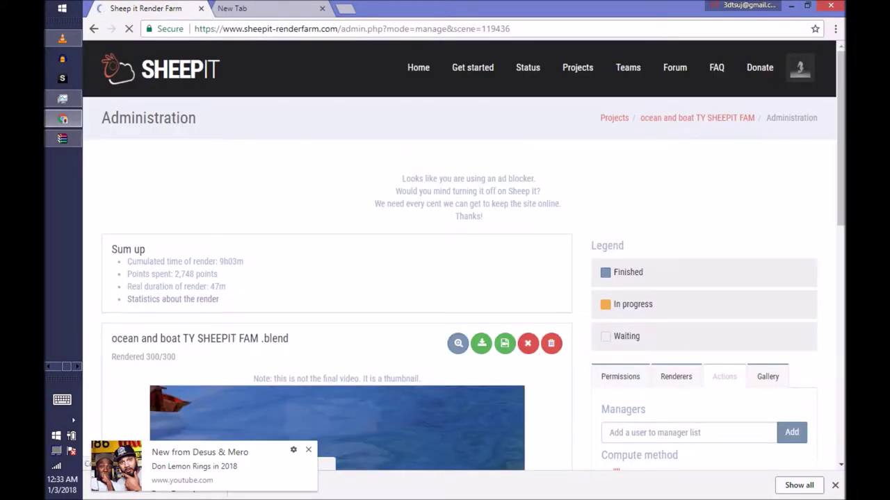
pyautogui.scroll(-2, 326, 355)
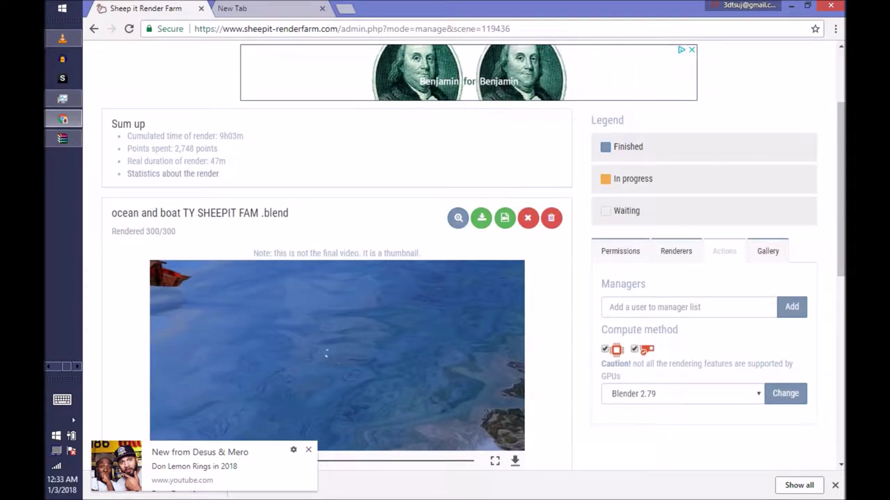
pyautogui.scroll(-3, 337, 278)
pyautogui.scroll(-3, 337, 278)
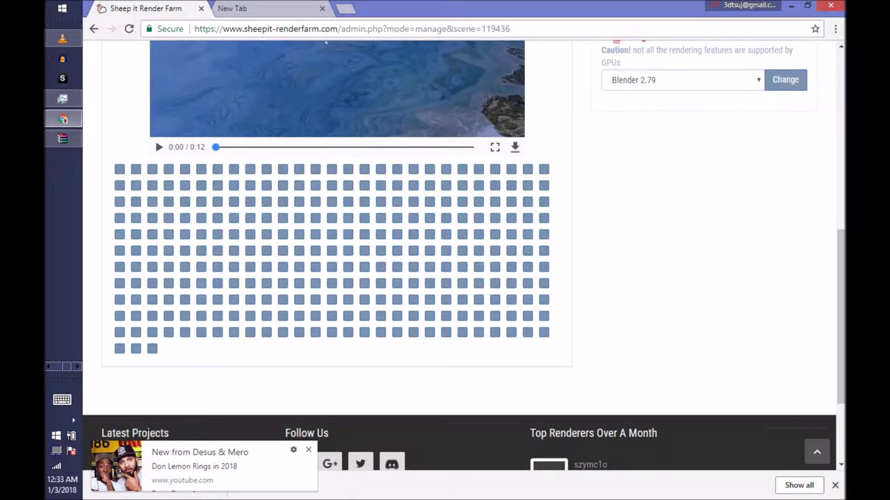
pyautogui.scroll(-1, 217, 156)
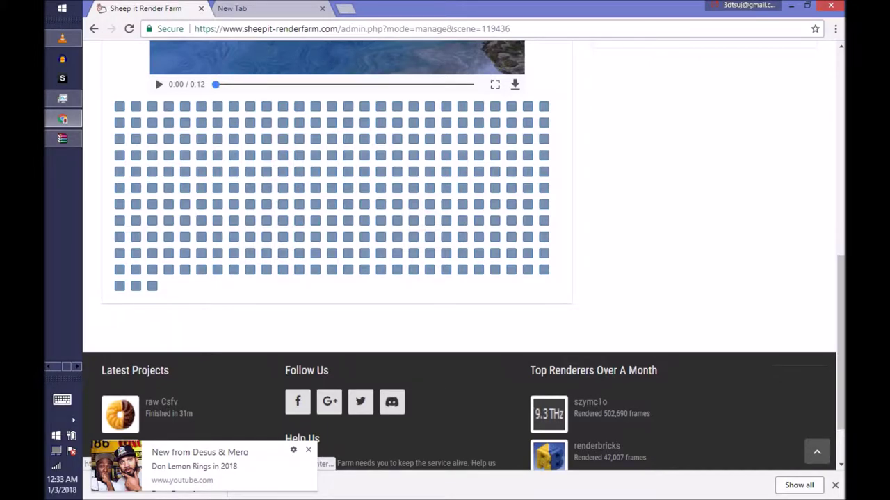
pyautogui.scroll(4, 512, 123)
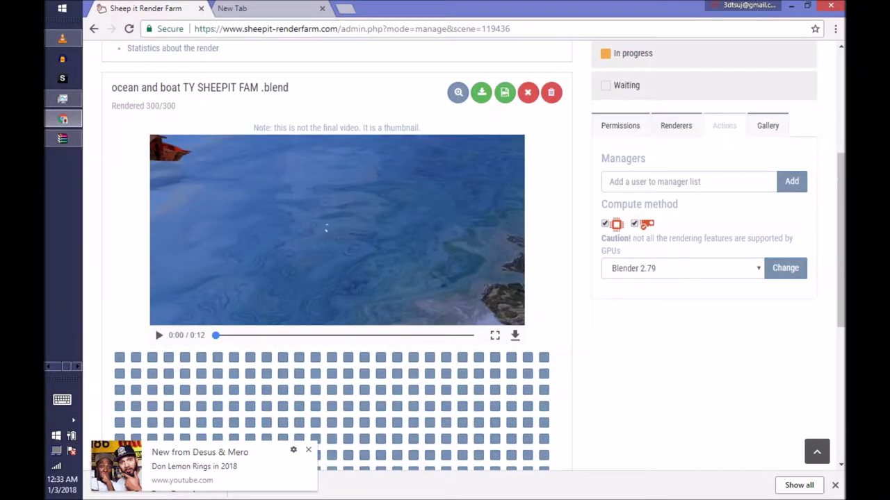
pyautogui.scroll(2, 337, 264)
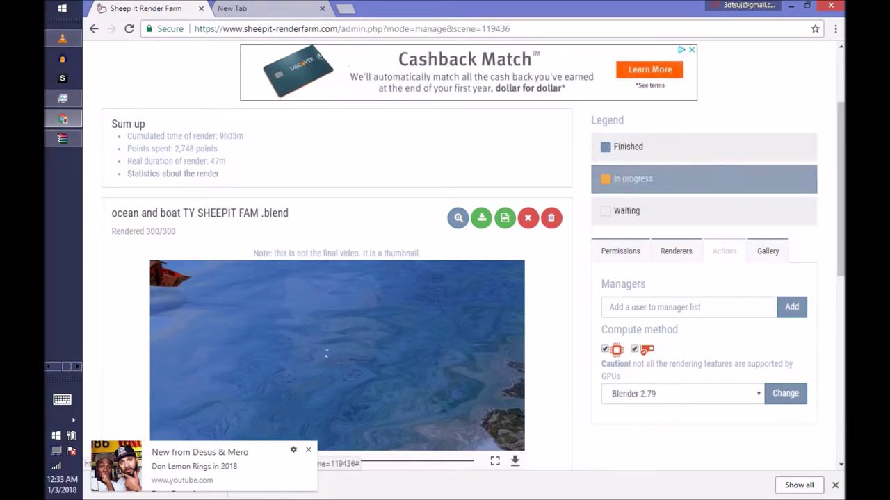
# View the rendered tiles of one frame in the next-to-last row of the grid and return to the project page.
pyautogui.scroll(-5, 445, 217)
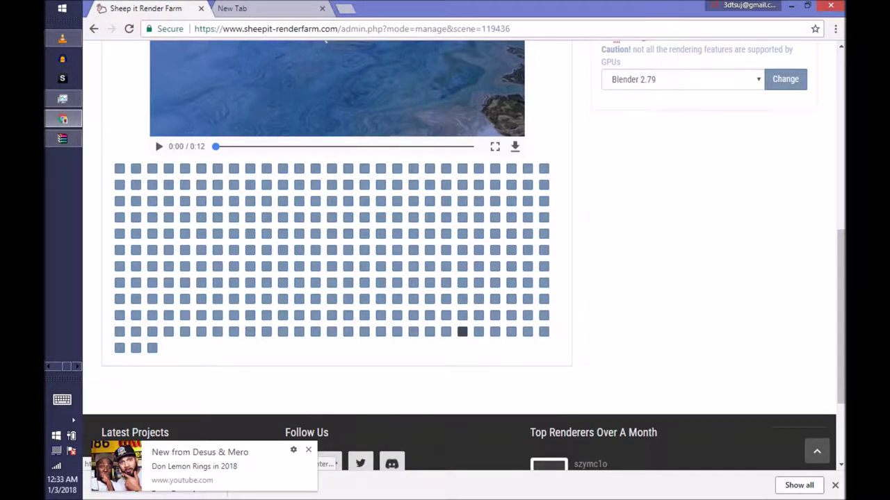
pyautogui.click(462, 332)
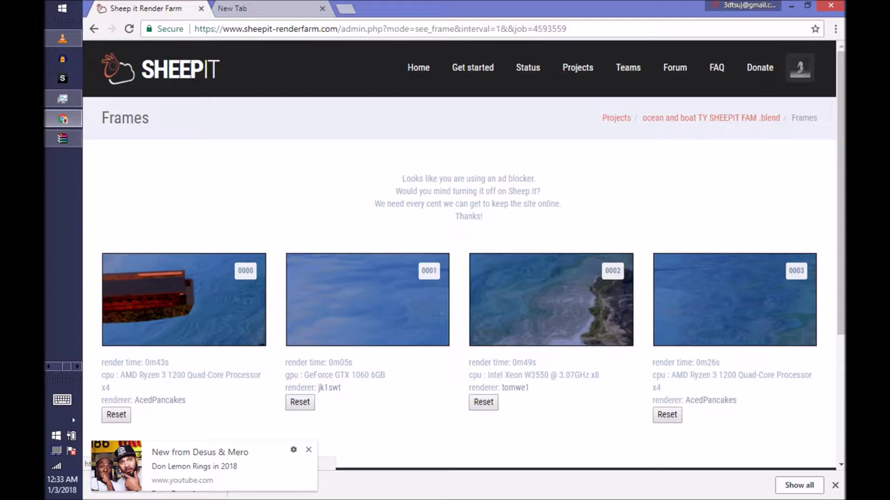
pyautogui.hotkey('alt', 'Left')
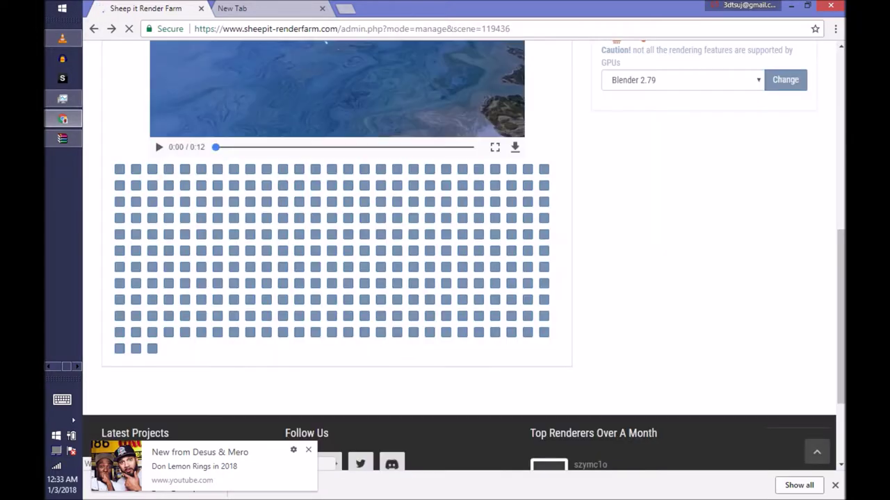
# View the rendered tiles of two more frames from the grid, returning to the project page after each.
pyautogui.hotkey('alt', 'Right')
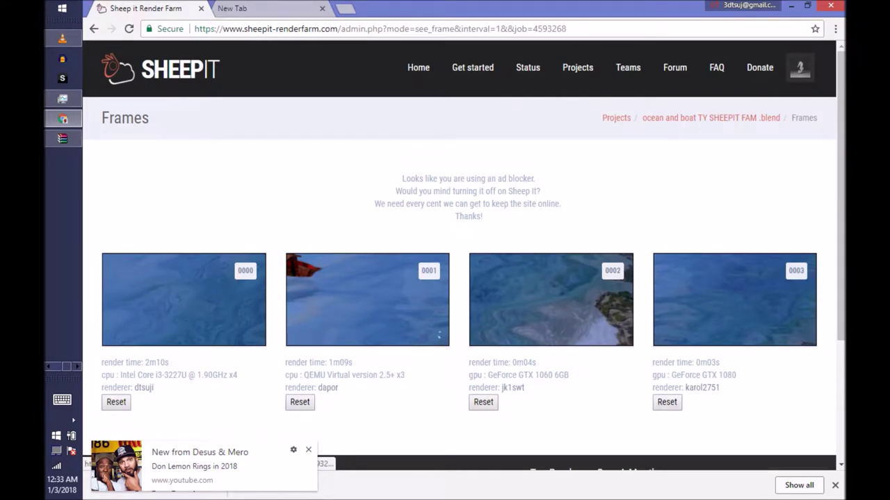
pyautogui.hotkey('alt', 'Left')
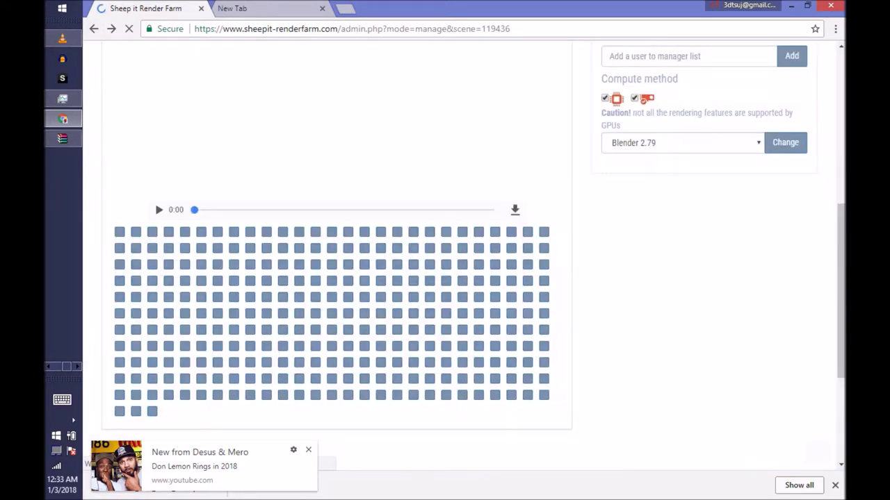
pyautogui.hotkey('alt', 'Right')
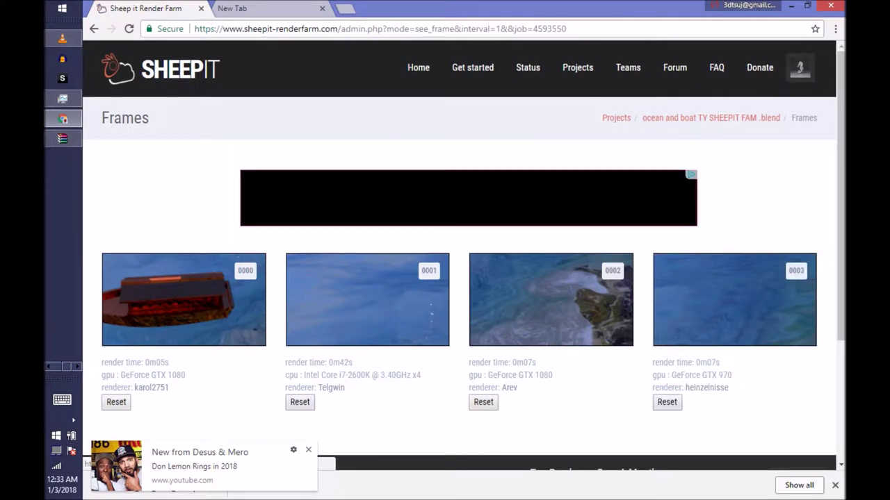
pyautogui.hotkey('alt', 'Left')
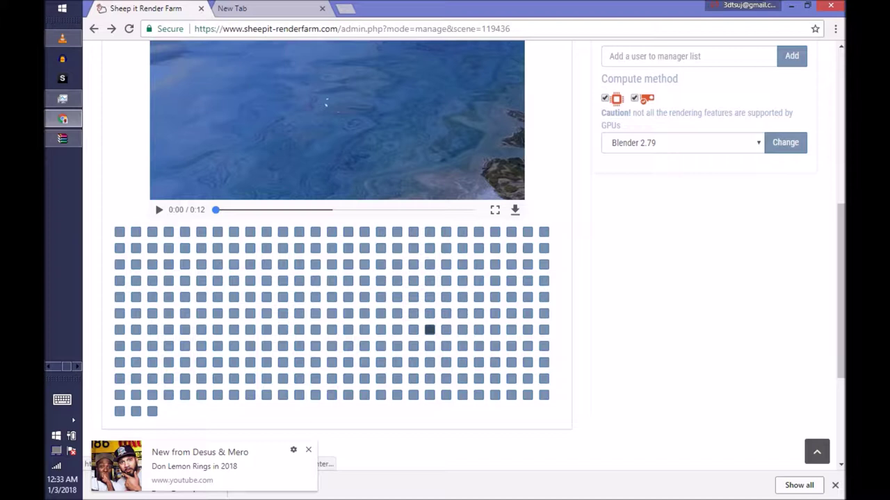
# Play the thumbnail preview video of the "ocean and boat TY SHEEPIT FAM .blend" project.
pyautogui.scroll(3, 429, 330)
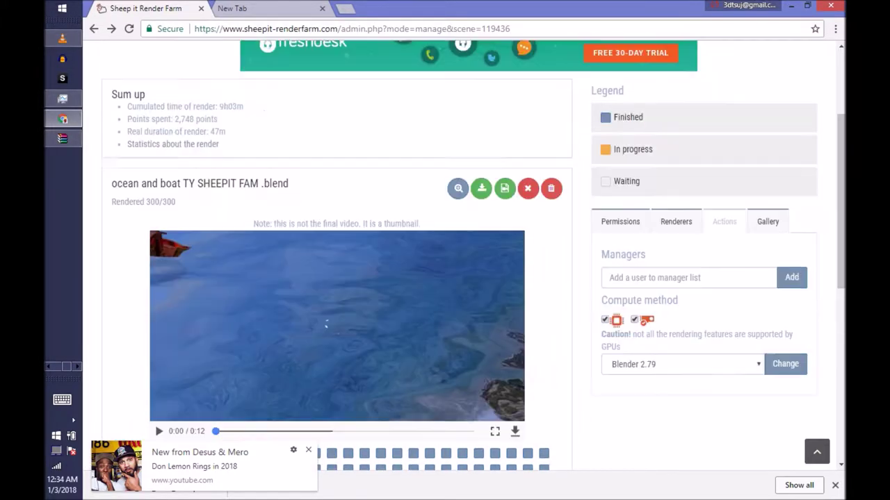
pyautogui.scroll(-2, 337, 278)
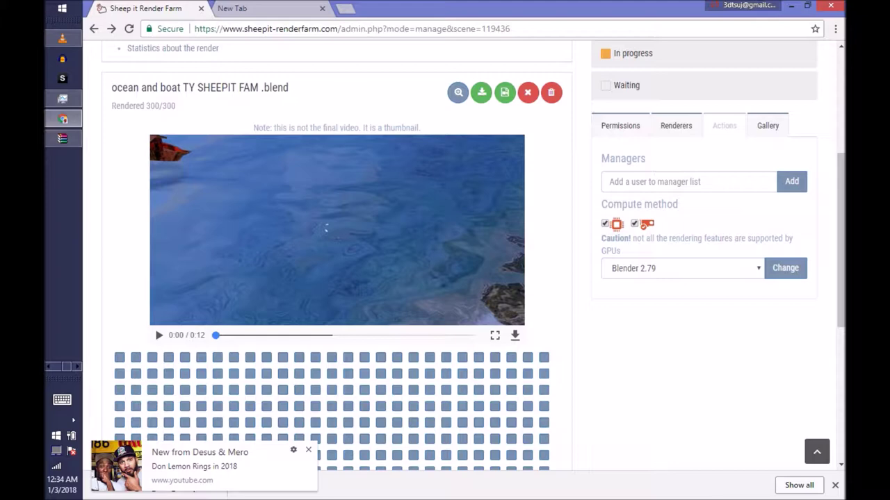
pyautogui.scroll(4, 445, 257)
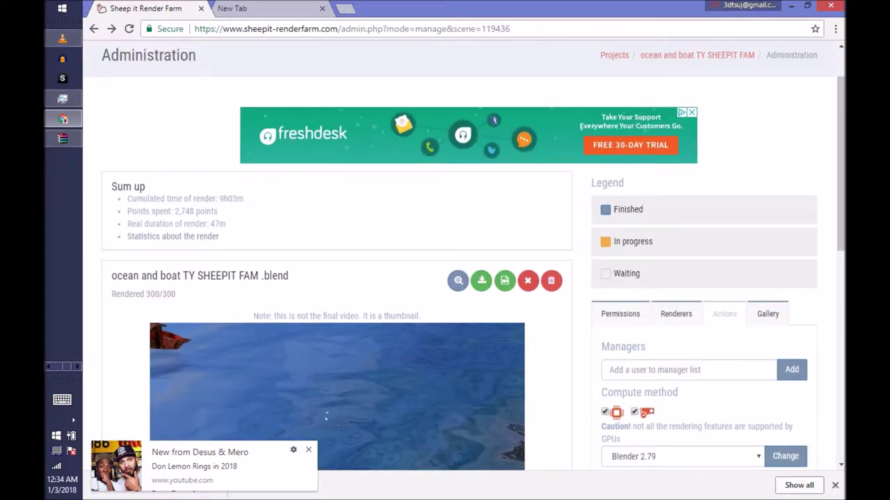
pyautogui.scroll(-3, 445, 278)
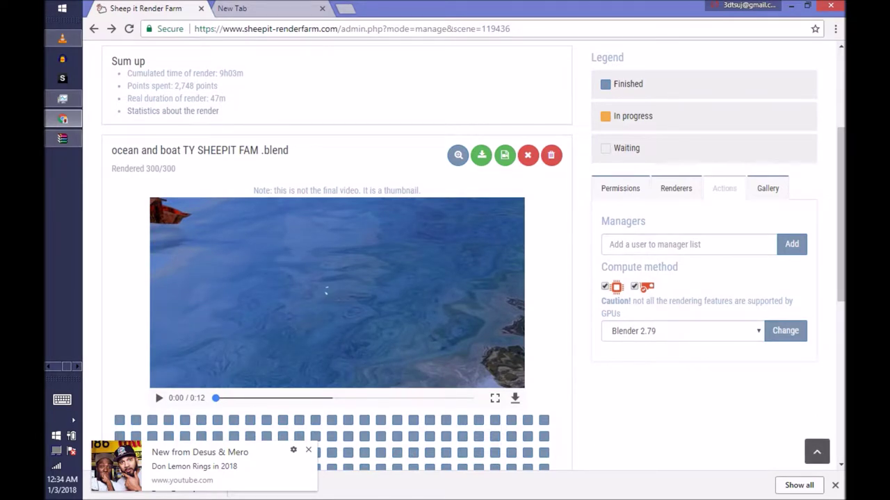
pyautogui.scroll(1, 473, 257)
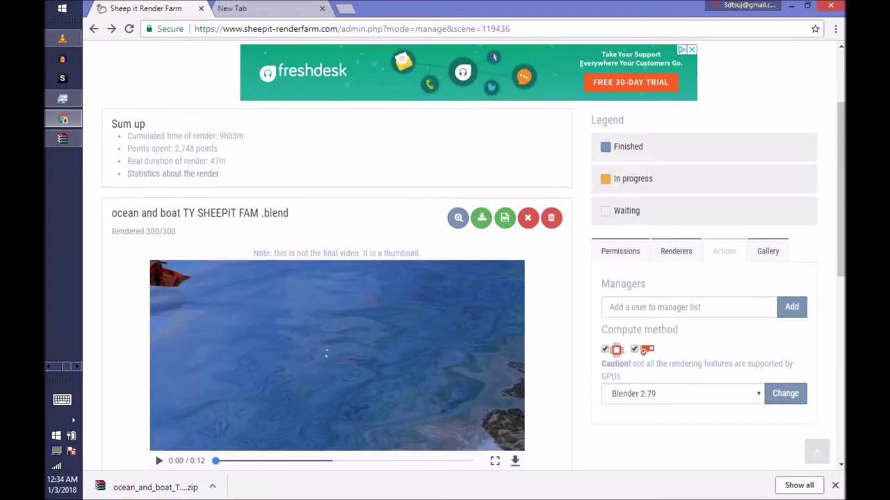
pyautogui.click(325, 354)
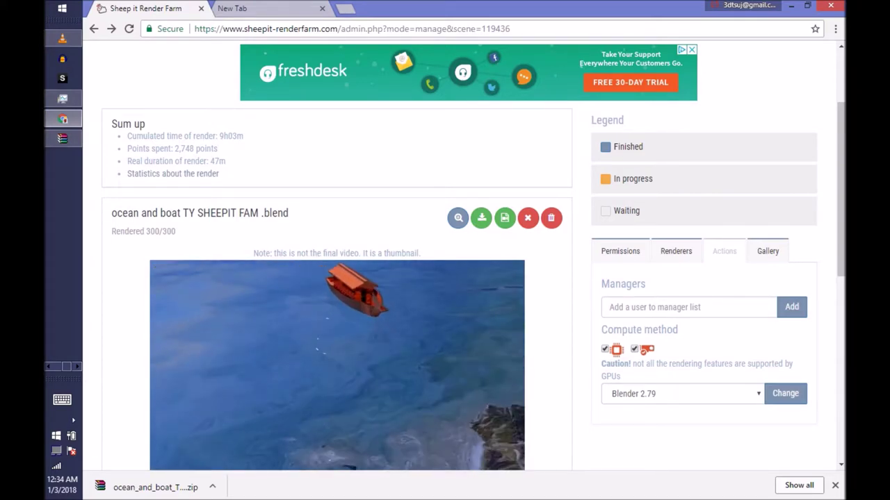
# Examine the project's frame grid below the preview video and its render summary at the start of the page.
pyautogui.scroll(-5, 417, 362)
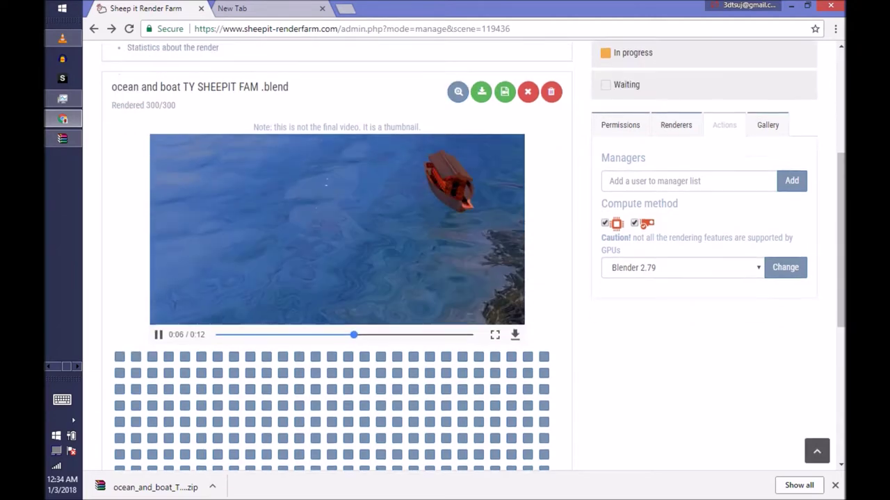
pyautogui.scroll(-3, 334, 278)
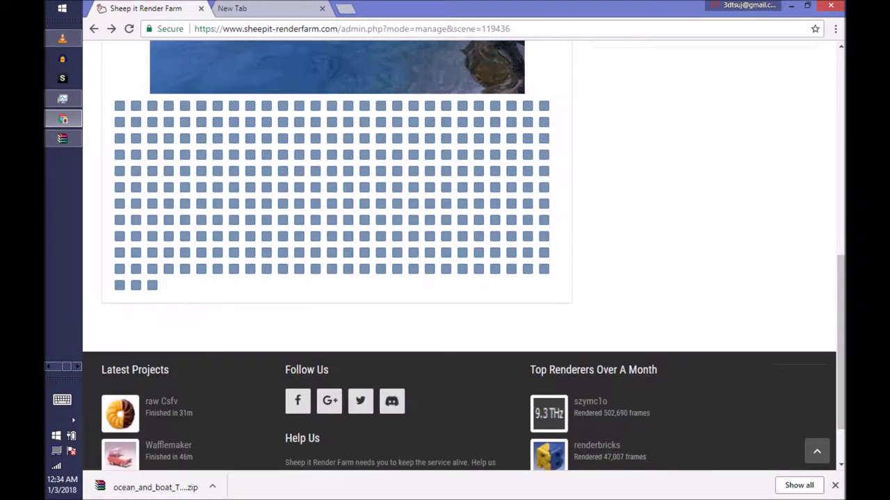
pyautogui.scroll(2, 459, 256)
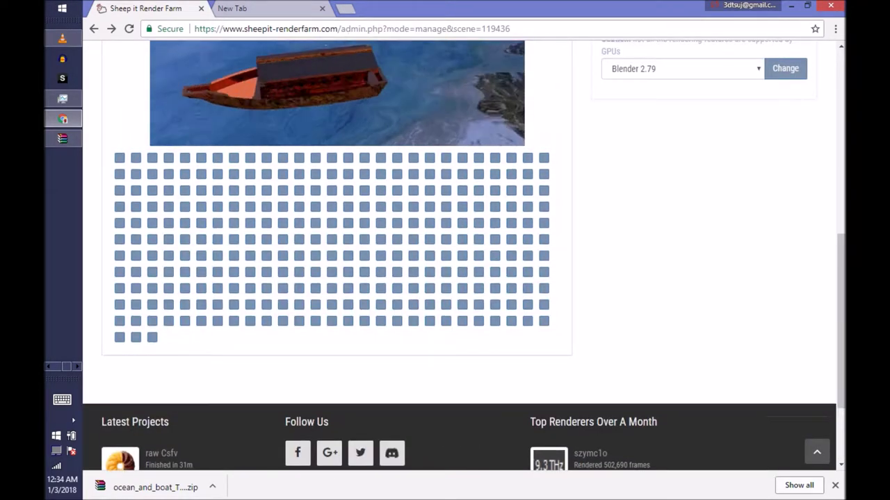
pyautogui.scroll(-1, 459, 256)
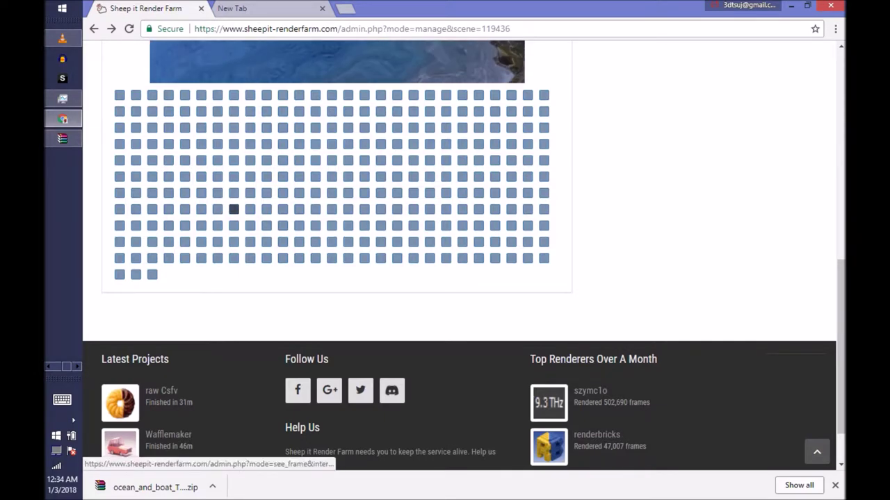
pyautogui.scroll(3, 459, 256)
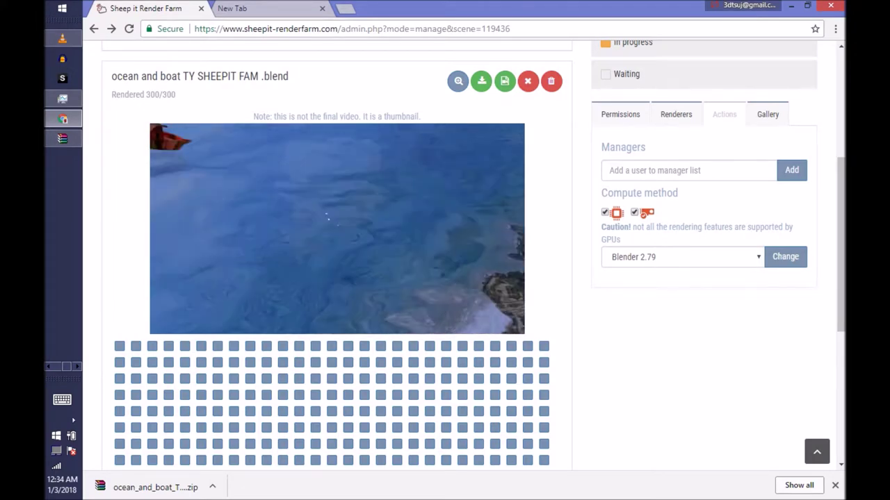
pyautogui.scroll(1, 336, 257)
pyautogui.scroll(3, 322, 246)
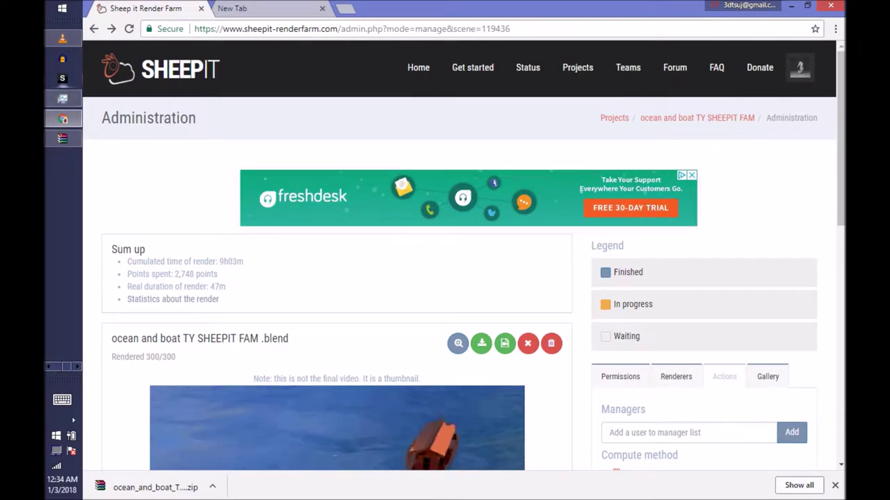
# Launch the SheepIt Render Farm desktop client and start its rendering session with the saved settings.
pyautogui.click(62, 77)
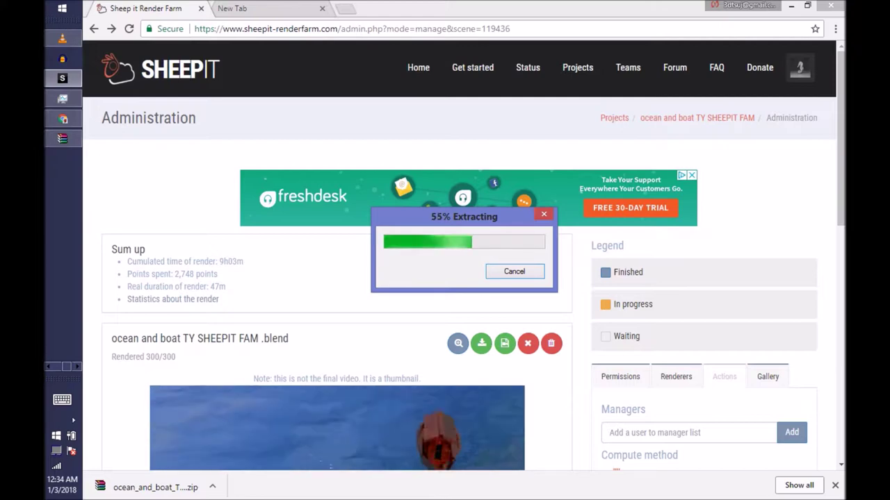
pyautogui.scroll(-3, 459, 278)
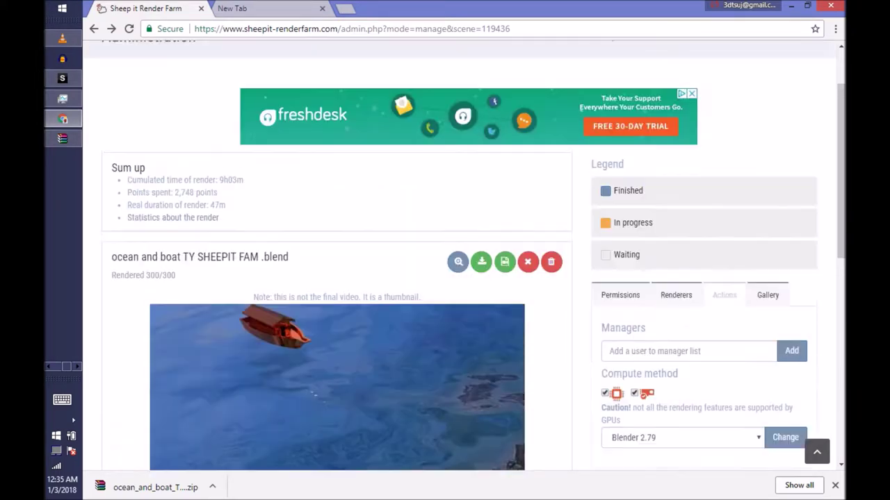
pyautogui.scroll(3, 459, 278)
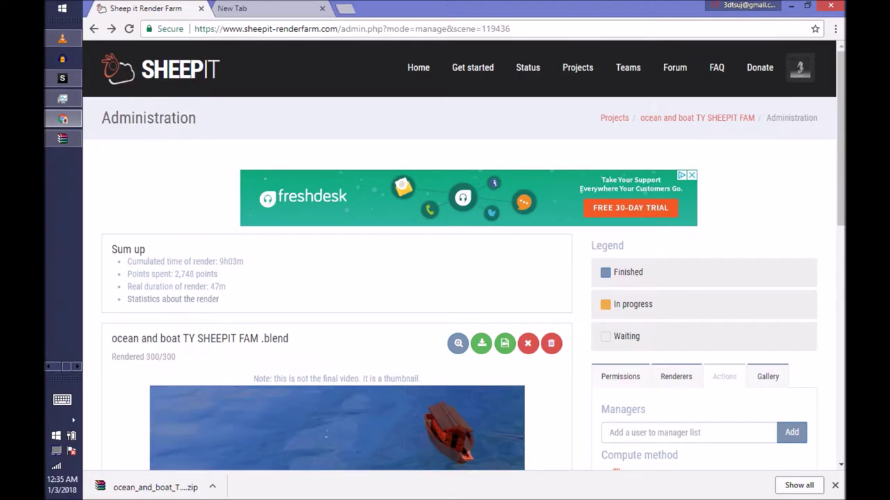
pyautogui.scroll(-2, 337, 431)
pyautogui.scroll(2, 337, 431)
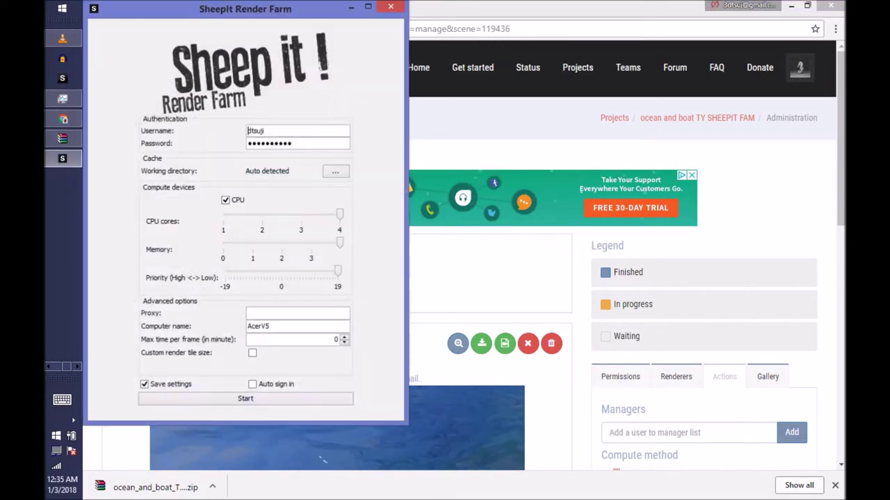
pyautogui.press('Return')
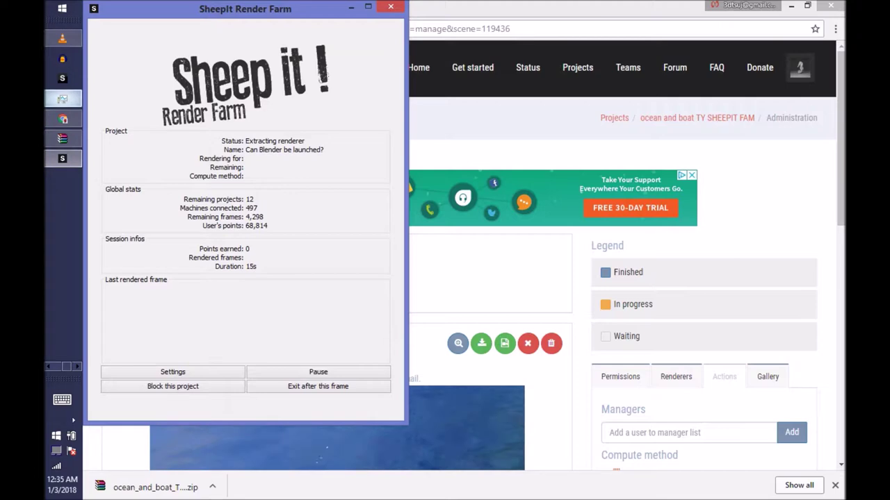
# Show the running processes in Task Manager, and switch to Blender's default scene with the splash screen dismissed.
pyautogui.click(62, 99)
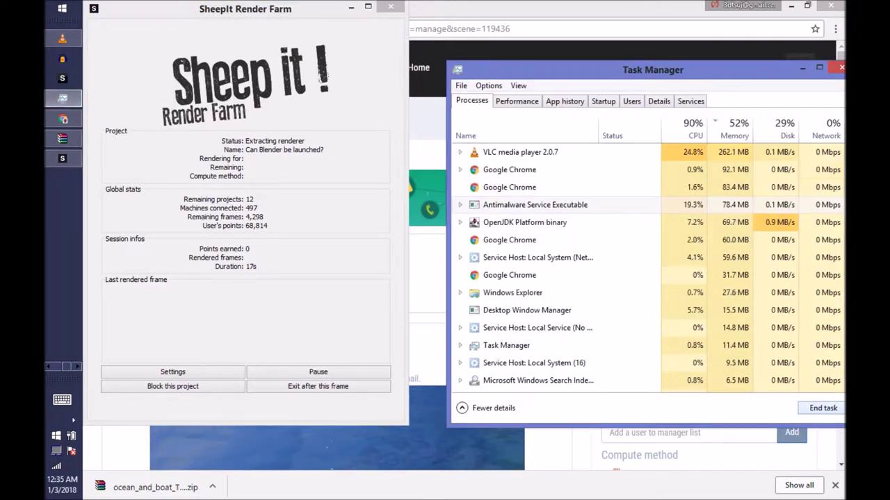
pyautogui.click(49, 366)
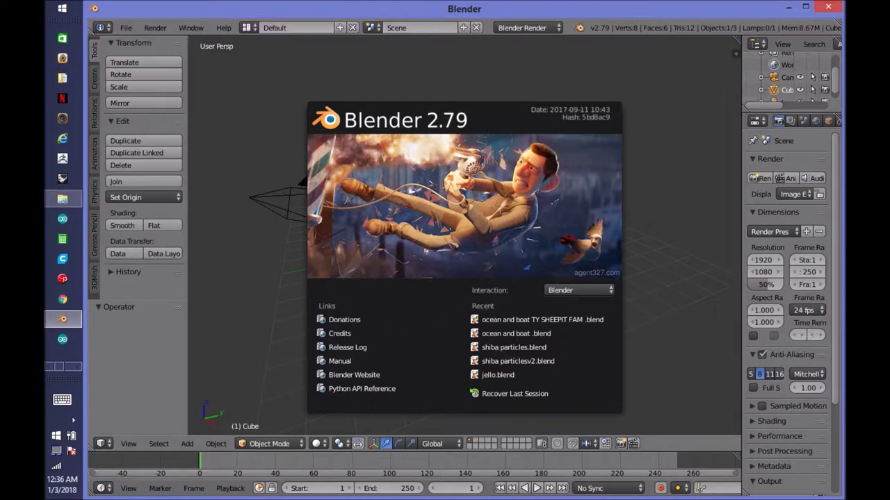
pyautogui.press('Escape')
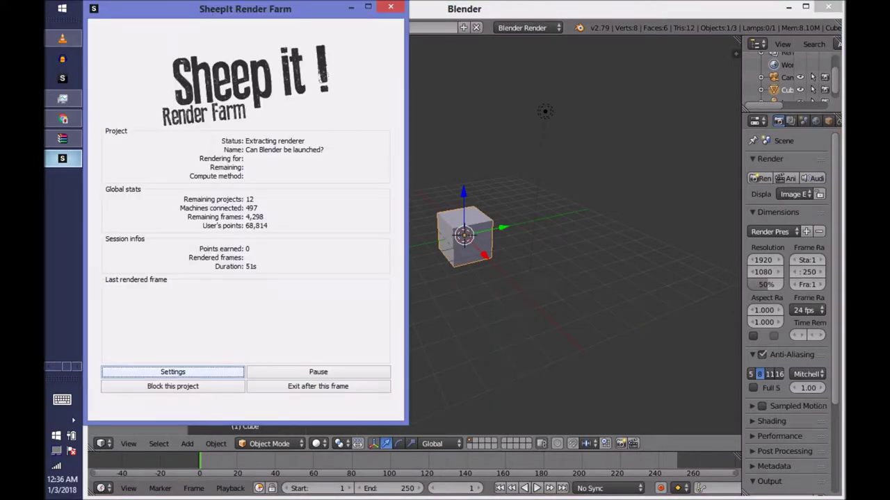
pyautogui.hotkey('alt', 'Tab')
pyautogui.click(502, 156)
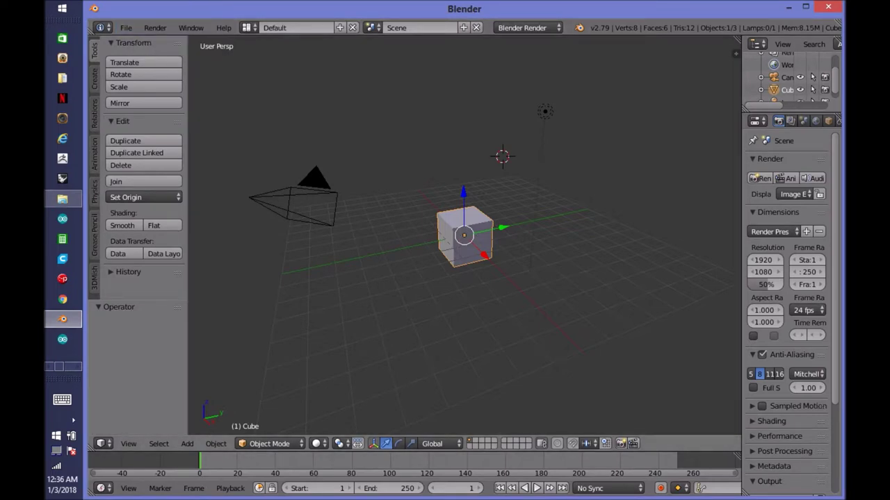
# Set the render engine to Cycles Render and enable nodes for the world surface in the widened World settings.
pyautogui.moveTo(741, 250); pyautogui.dragTo(585, 250)
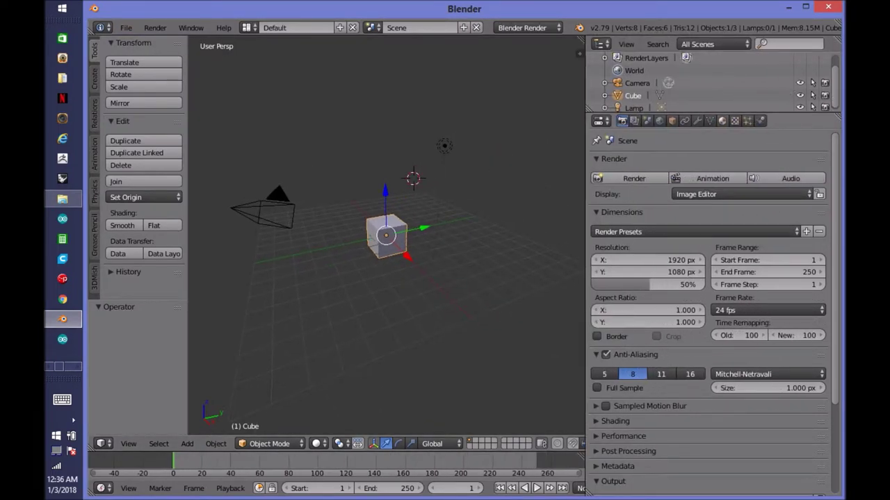
pyautogui.click(658, 120)
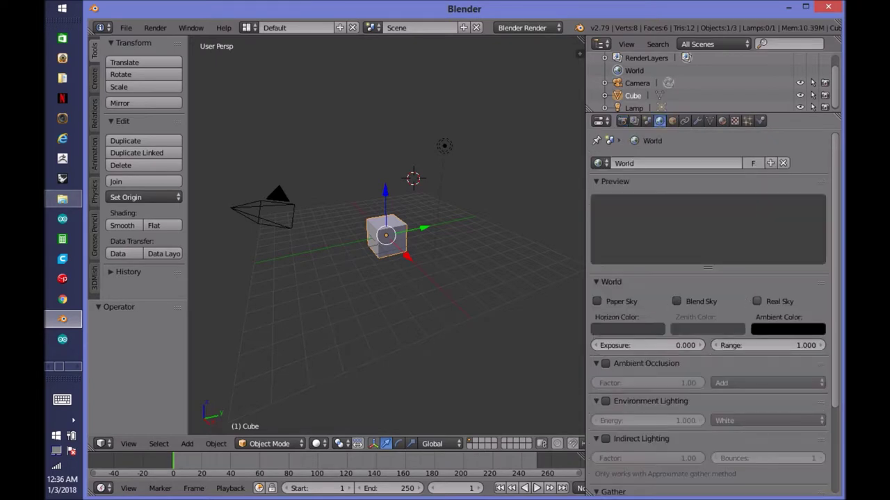
pyautogui.click(528, 27)
pyautogui.click(529, 70)
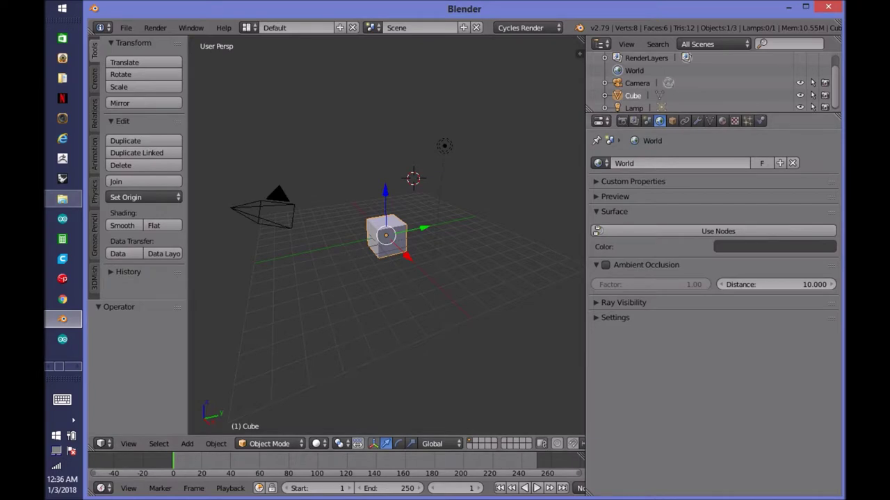
pyautogui.moveTo(585, 250); pyautogui.dragTo(615, 251)
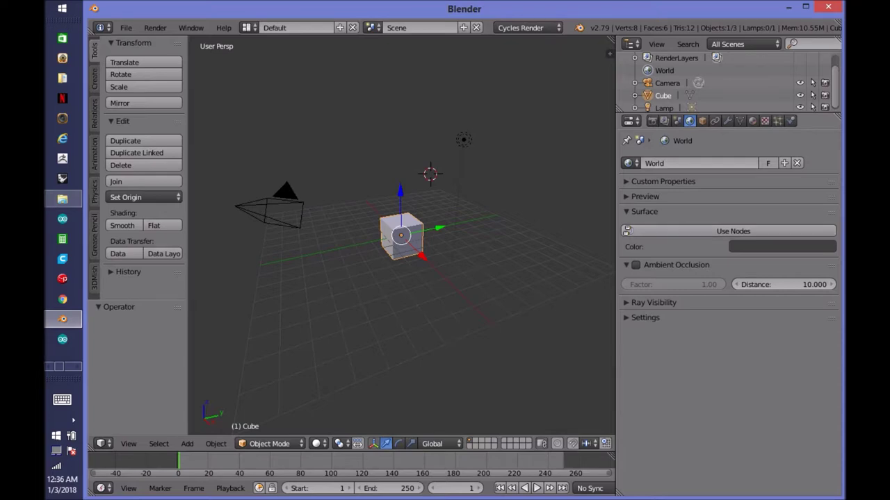
pyautogui.click(733, 231)
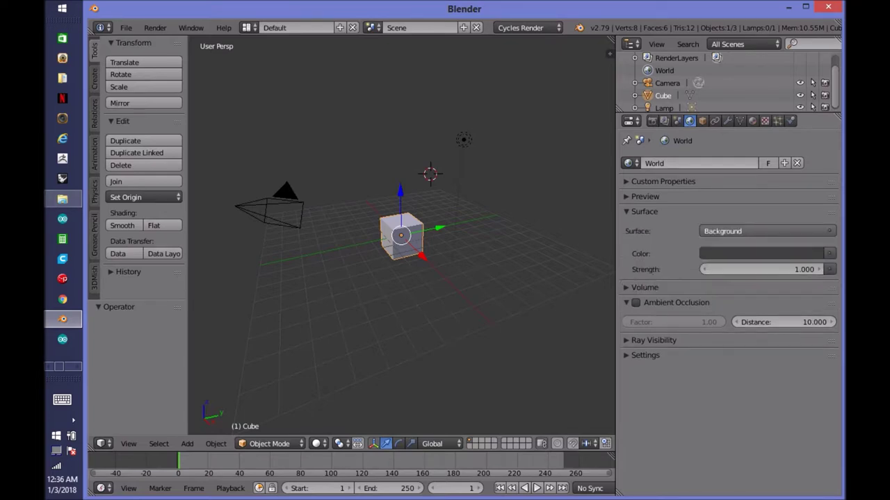
# Look through the shaders available for the world surface and close the list without choosing one.
pyautogui.click(734, 231)
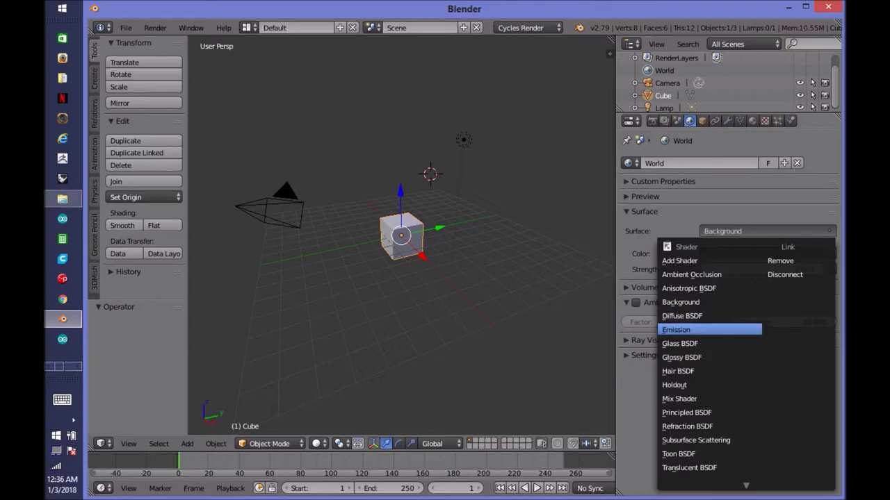
pyautogui.press('Escape')
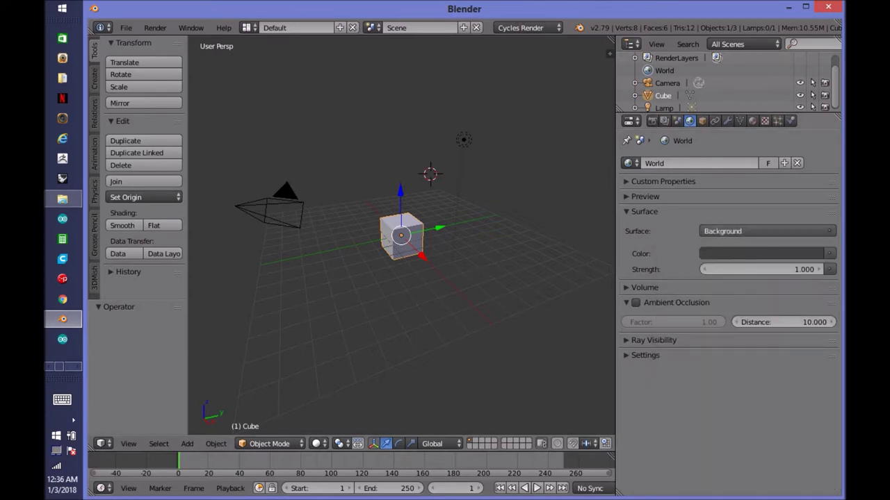
pyautogui.click(765, 230)
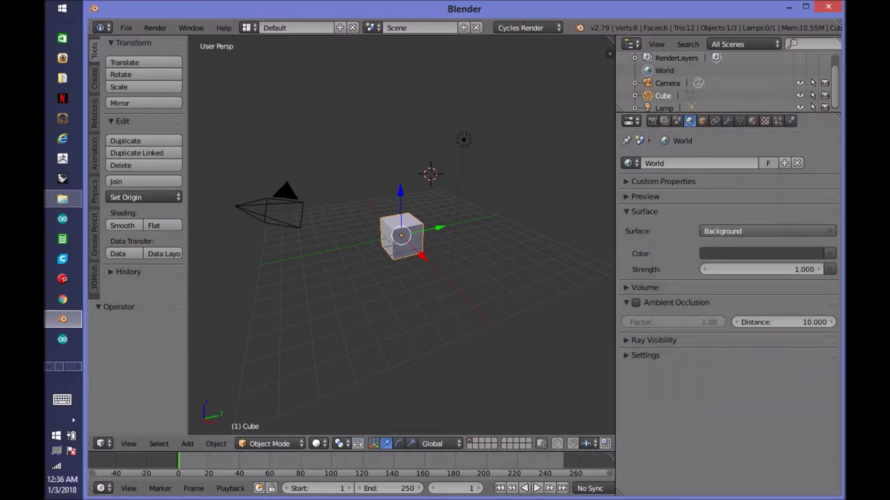
pyautogui.click(730, 231)
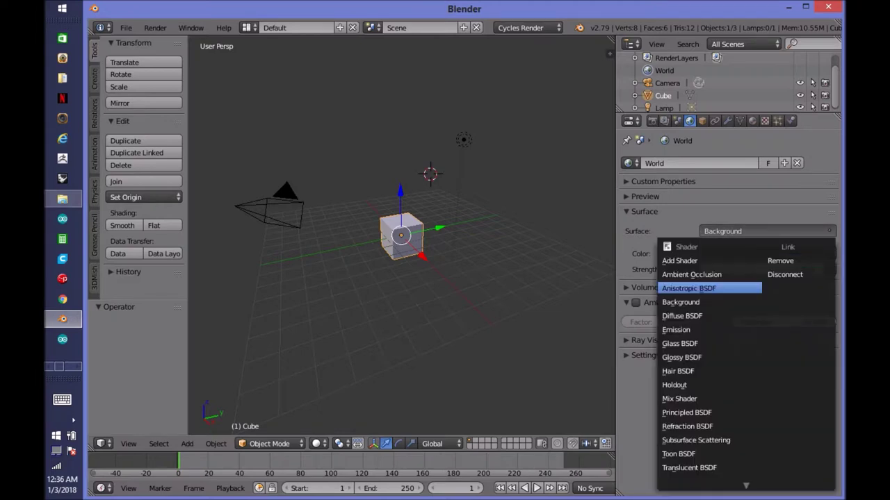
pyautogui.click(576, 265)
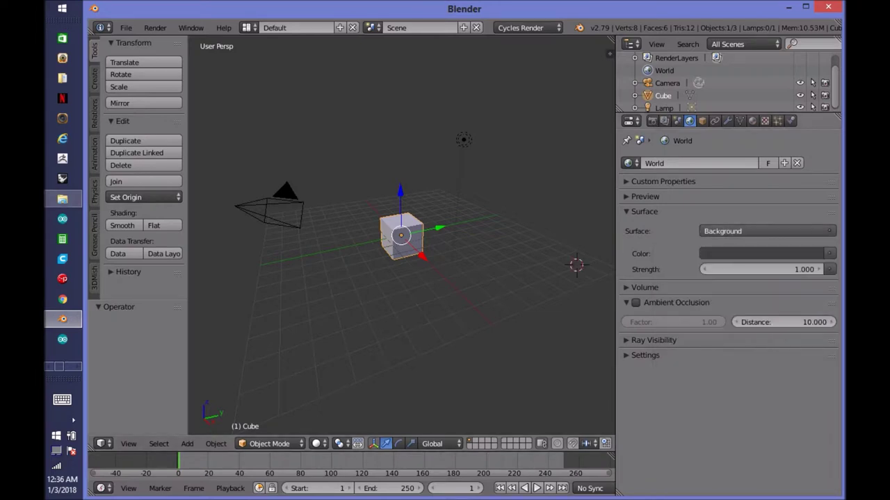
# Choose Background as the world surface shader and assign an Environment Texture to its color.
pyautogui.click(730, 231)
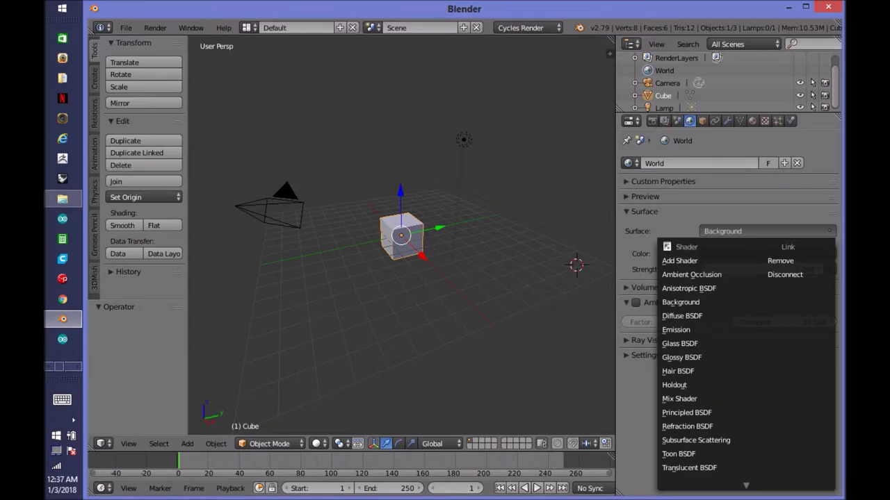
pyautogui.click(680, 302)
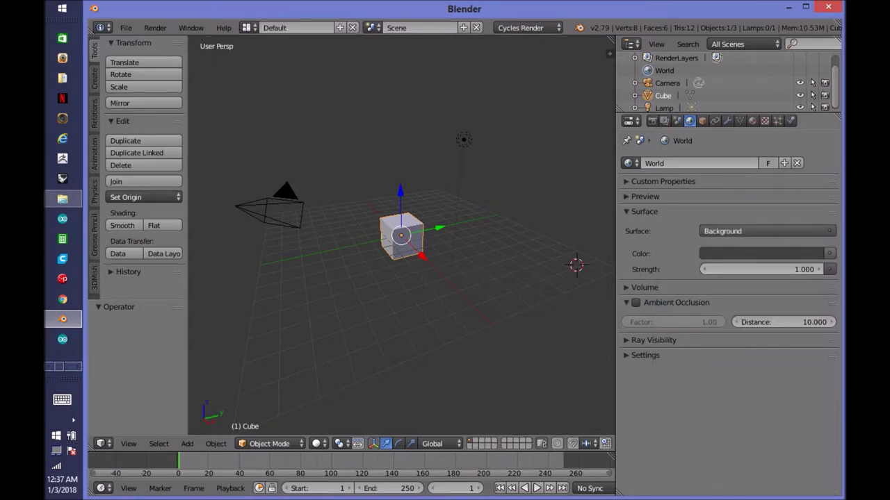
pyautogui.click(829, 253)
pyautogui.click(588, 116)
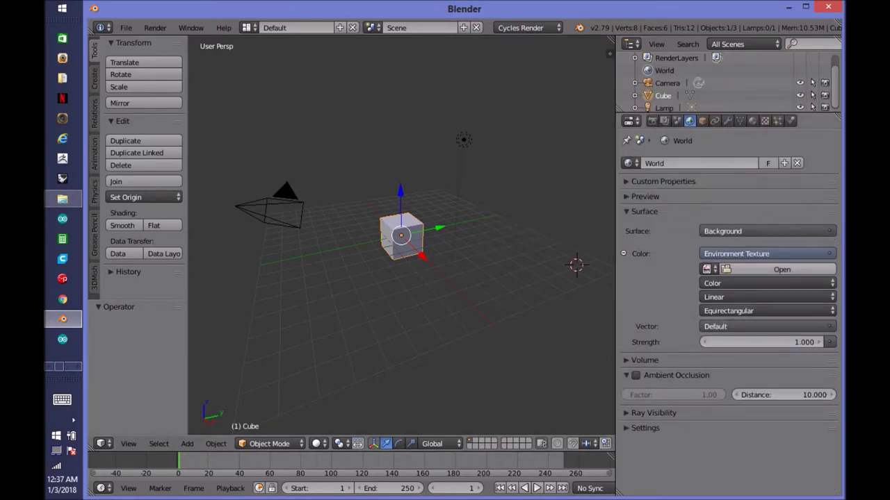
# Load the Malibu_Overlook_8k image from the desktop's hdr folder as the environment texture and show the viewport in rendered shading.
pyautogui.click(779, 269)
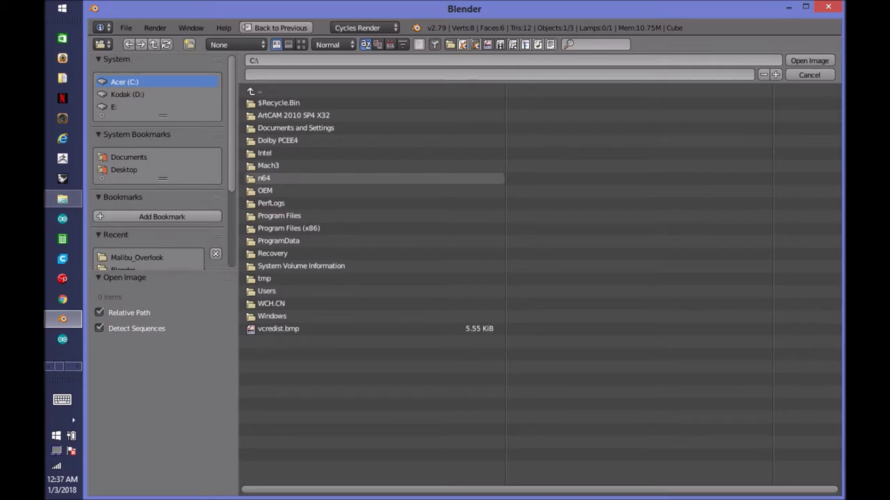
pyautogui.click(124, 169)
pyautogui.click(265, 253)
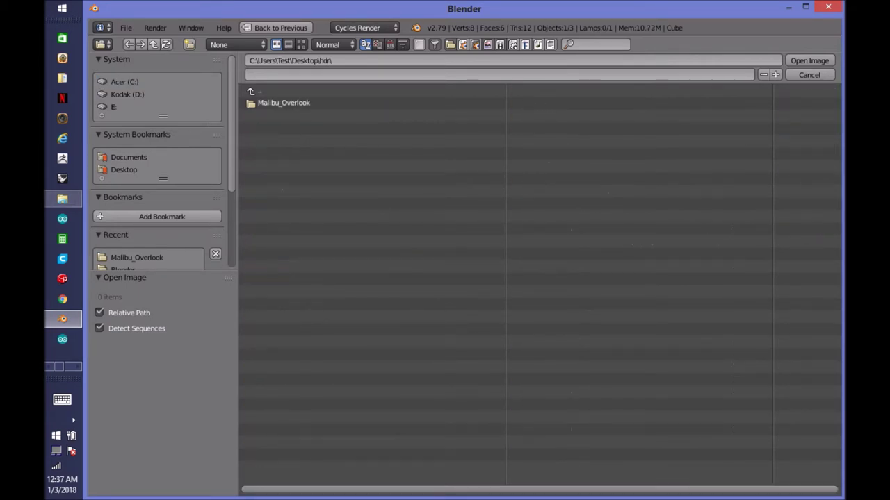
pyautogui.click(283, 103)
pyautogui.doubleClick(292, 116)
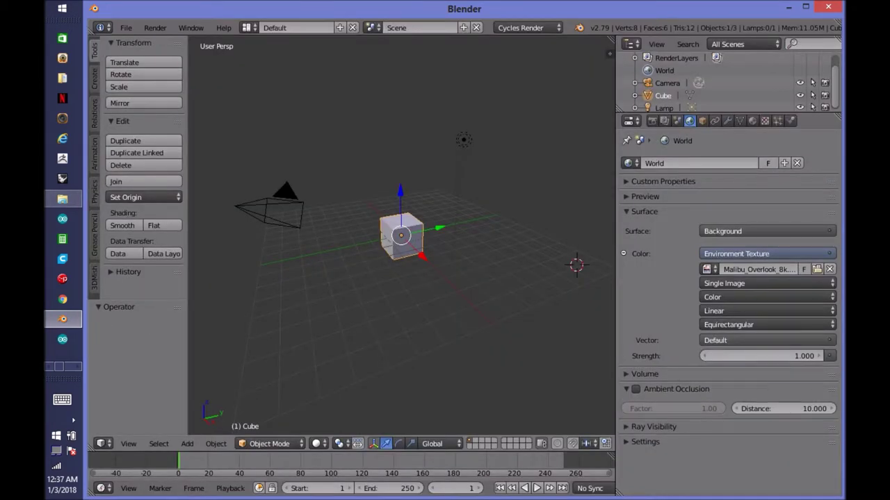
pyautogui.click(316, 443)
pyautogui.click(340, 359)
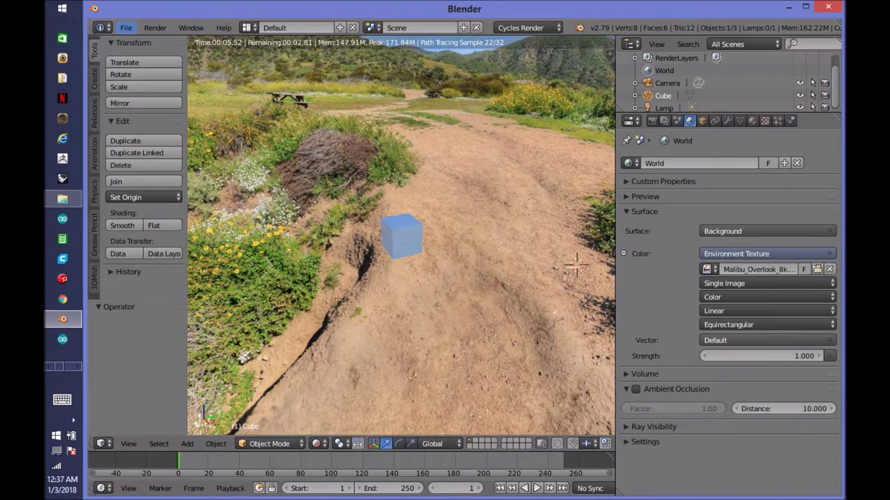
# Enable automatic packing of external files into the .blend and check that the option is ticked.
pyautogui.click(125, 27)
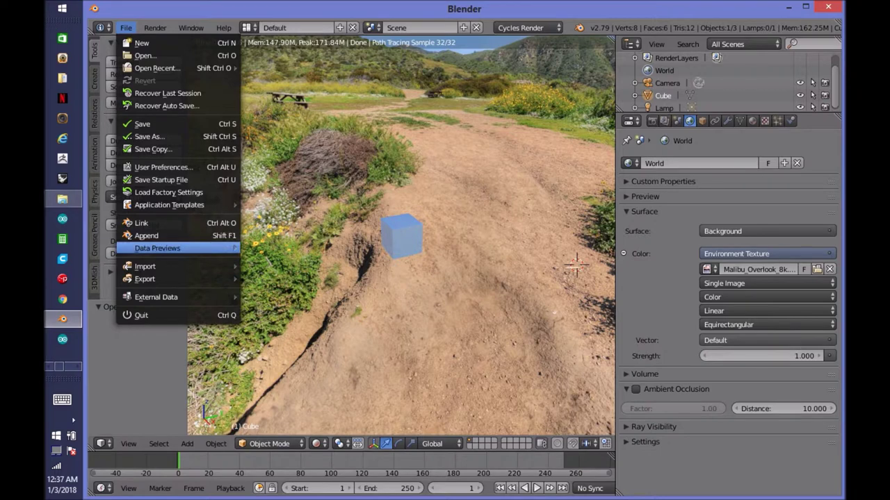
pyautogui.moveTo(156, 297)
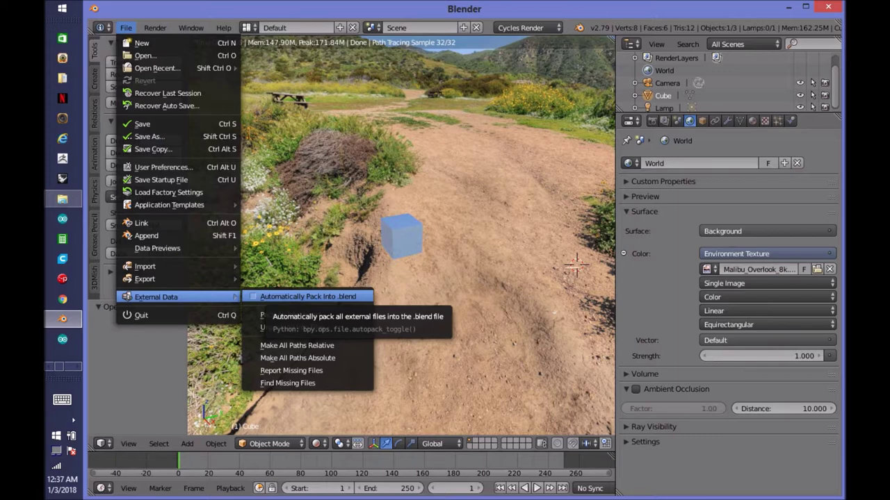
pyautogui.click(307, 297)
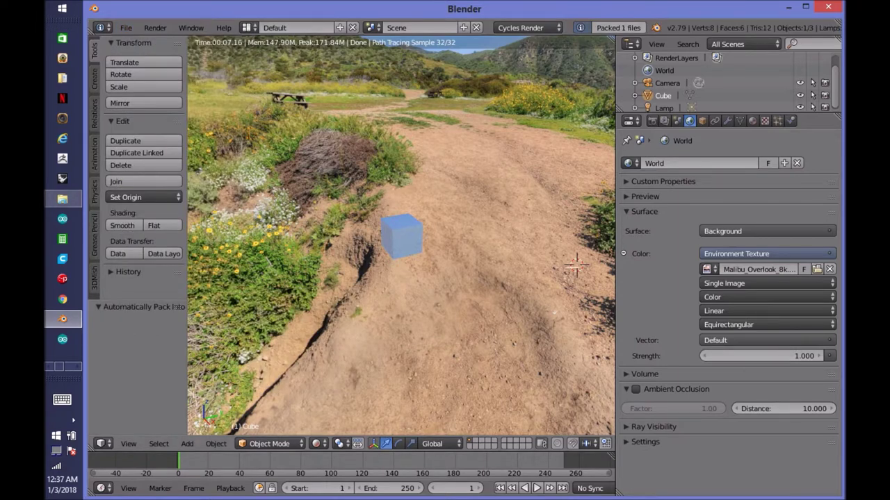
pyautogui.click(125, 28)
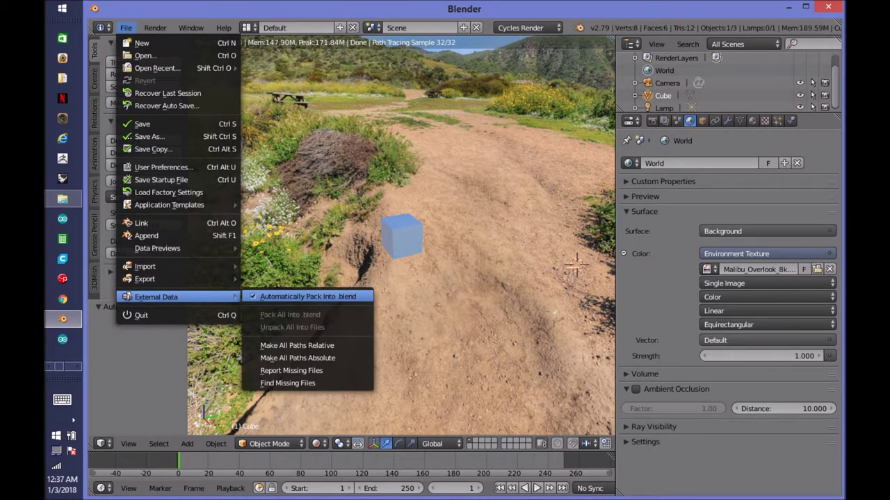
pyautogui.press('Escape')
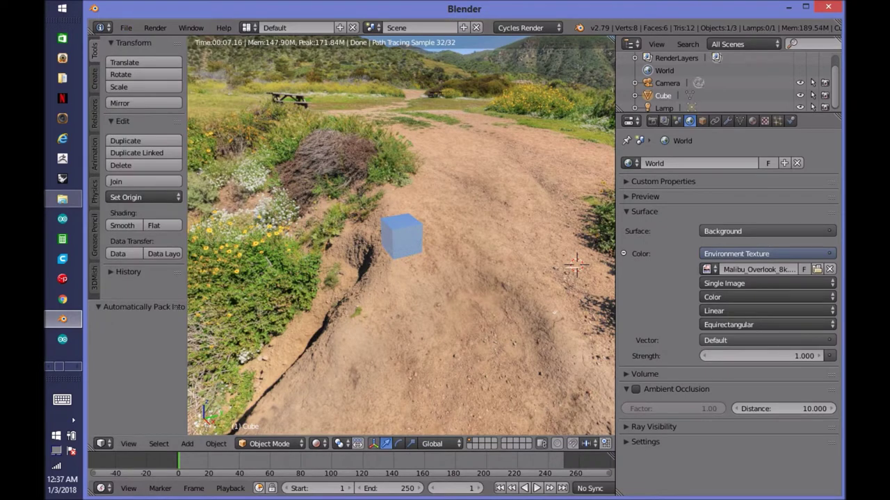
pyautogui.scroll(-1, 575, 264)
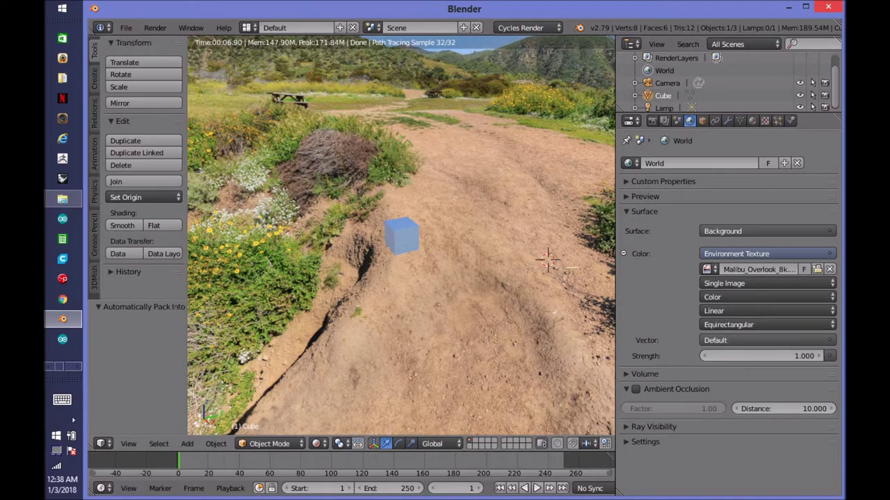
# Quit Blender and move Task Manager fully into view to examine the running processes.
pyautogui.hotkey('ctrl', 'q')
pyautogui.press('Return')
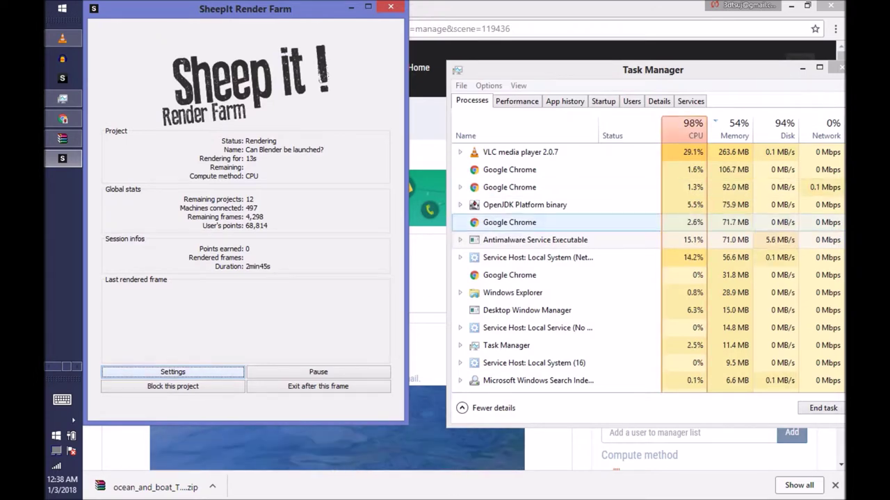
pyautogui.moveTo(556, 69); pyautogui.dragTo(438, 62)
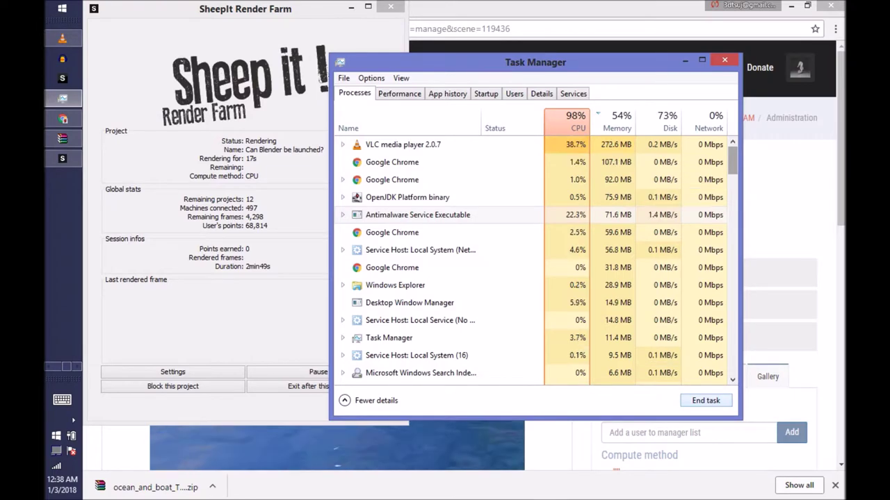
pyautogui.moveTo(731, 160)
pyautogui.mouseDown()
pyautogui.moveTo(732, 345)
pyautogui.moveTo(732, 161)
pyautogui.mouseUp()
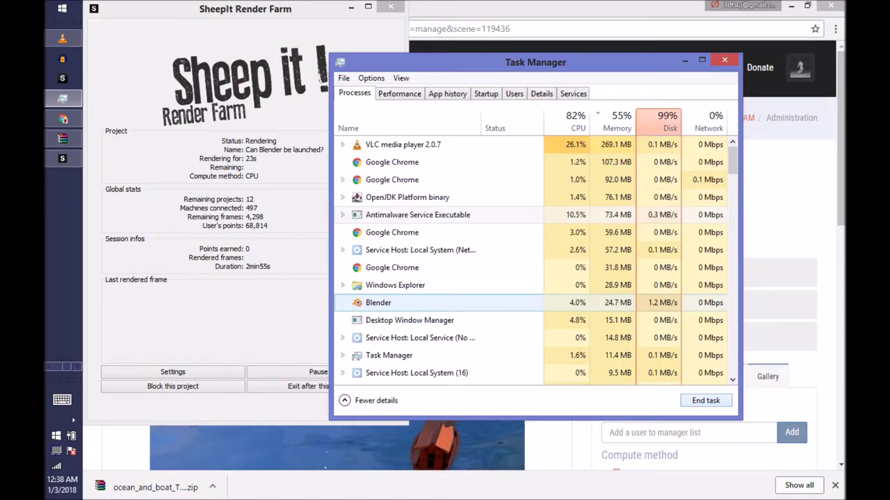
# Shrink the Task Manager window and move it aside, then check the SheepIt client's rendering status.
pyautogui.click(50, 367)
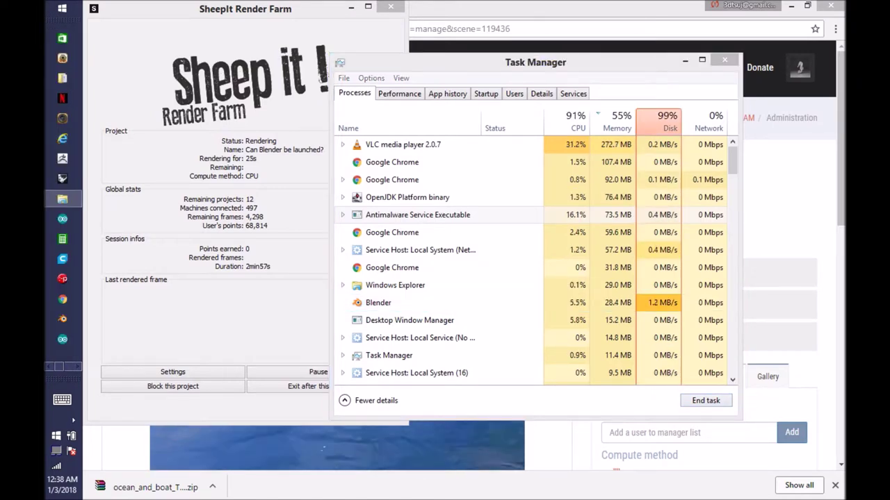
pyautogui.hotkey('alt', 'Tab')
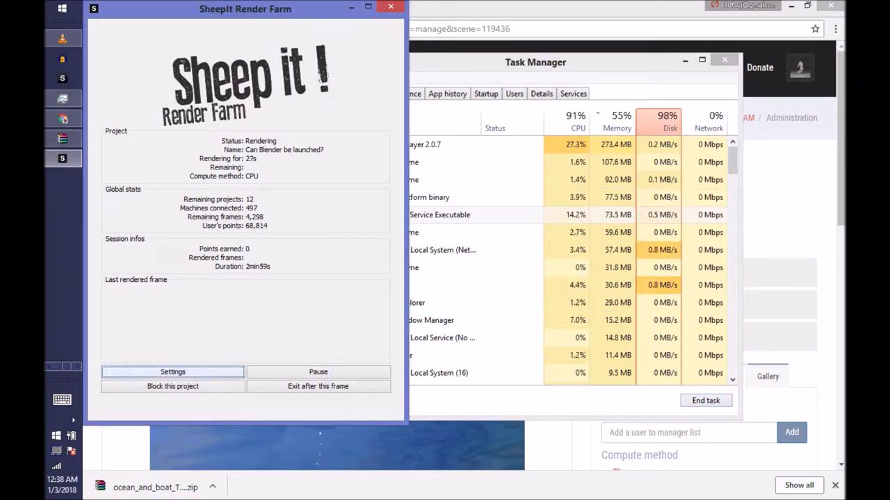
pyautogui.moveTo(535, 56); pyautogui.dragTo(536, 199)
pyautogui.moveTo(399, 207); pyautogui.dragTo(697, 145)
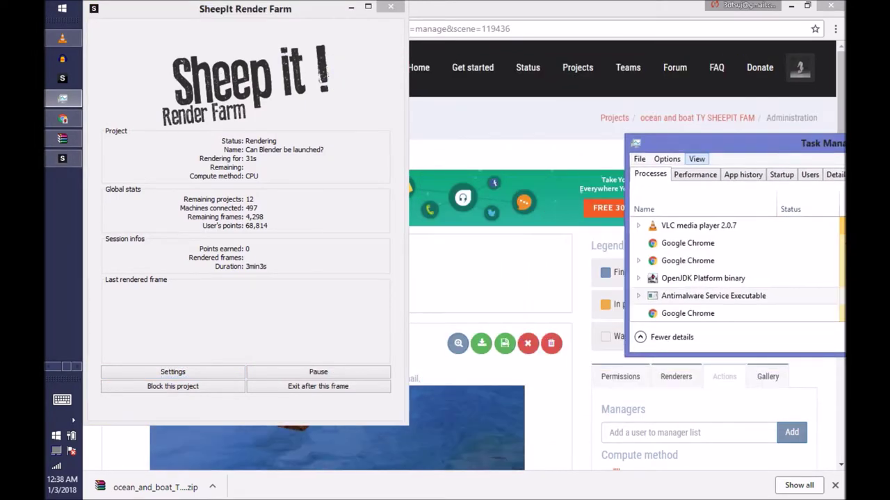
pyautogui.click(534, 261)
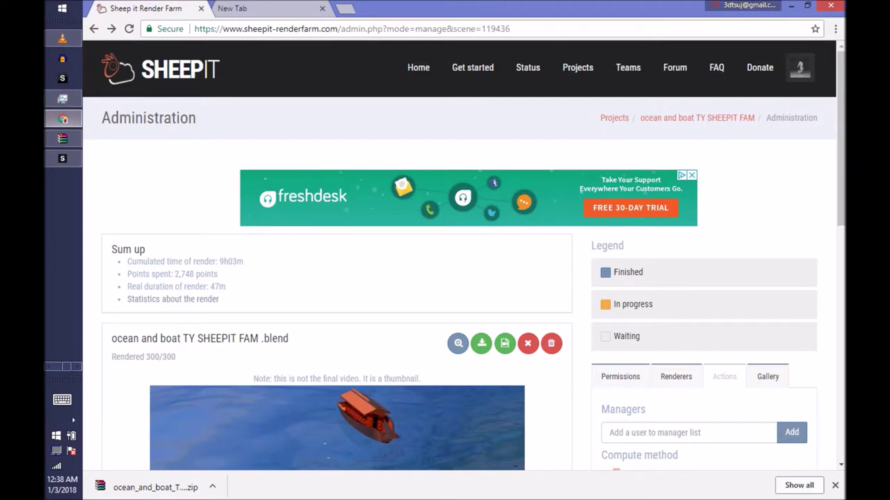
pyautogui.click(63, 158)
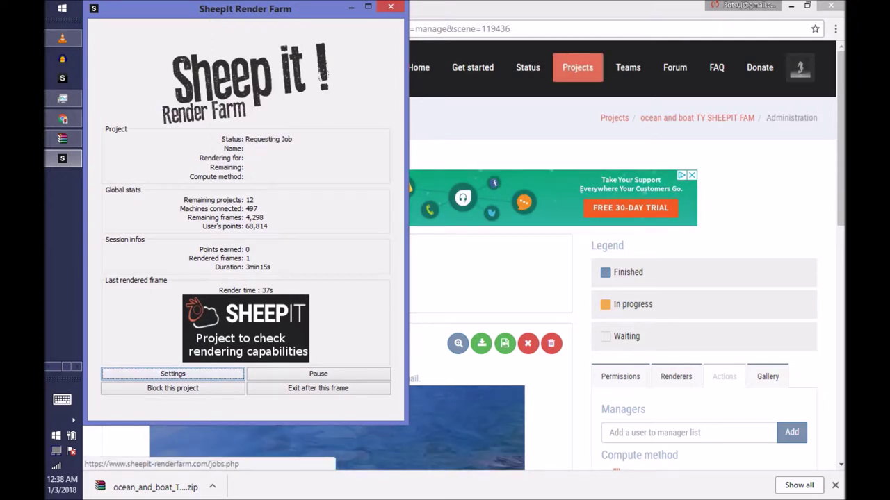
# Open the list of all projects on the SheepIt site and go from there to the account profile.
pyautogui.click(577, 67)
pyautogui.click(577, 67)
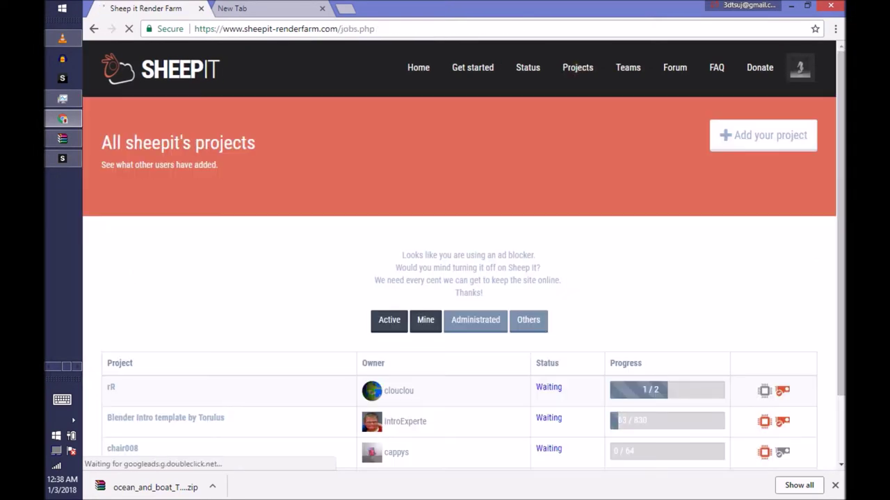
pyautogui.click(800, 67)
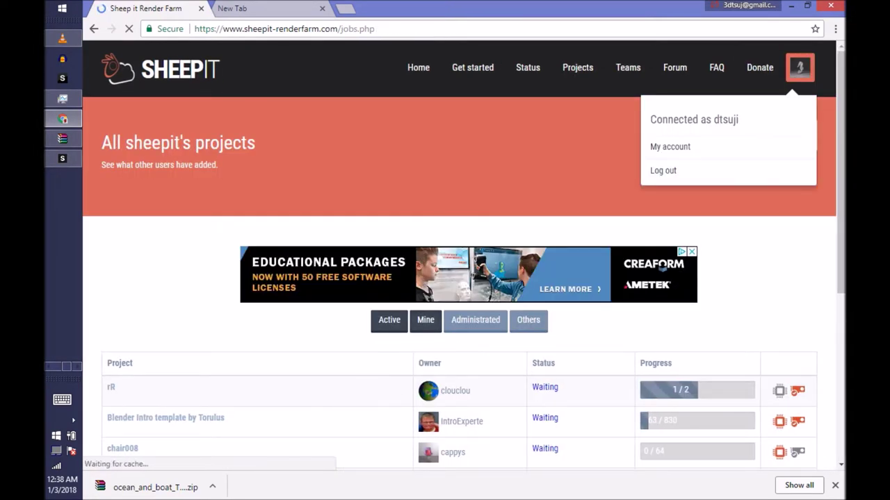
pyautogui.click(670, 147)
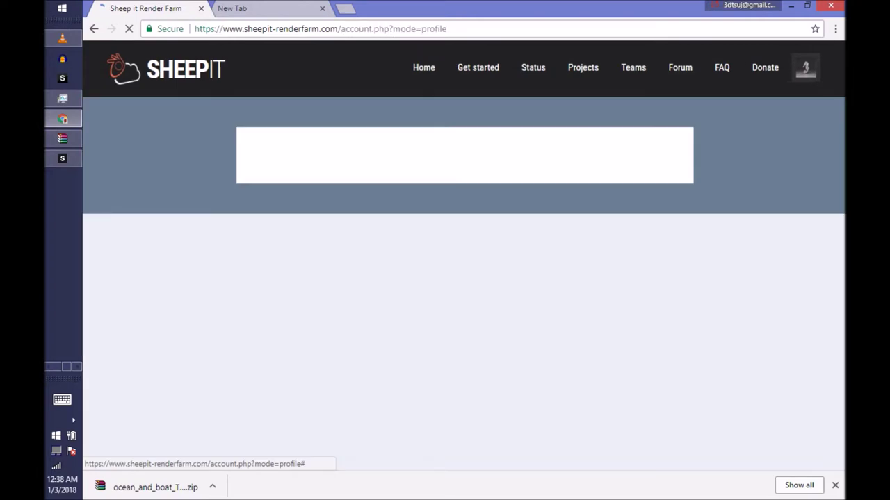
# Examine the profile's rendering statistics, connected machines and the explanation of how points are calculated.
pyautogui.scroll(-2, 458, 278)
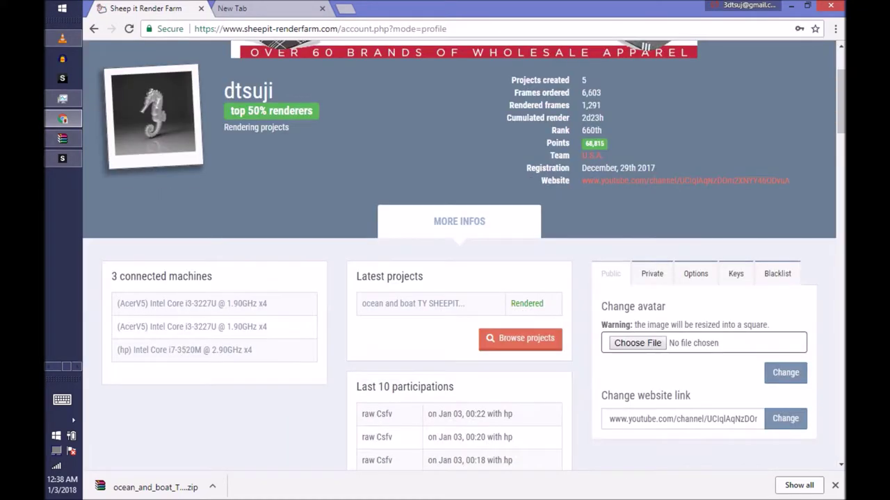
pyautogui.scroll(2, 459, 278)
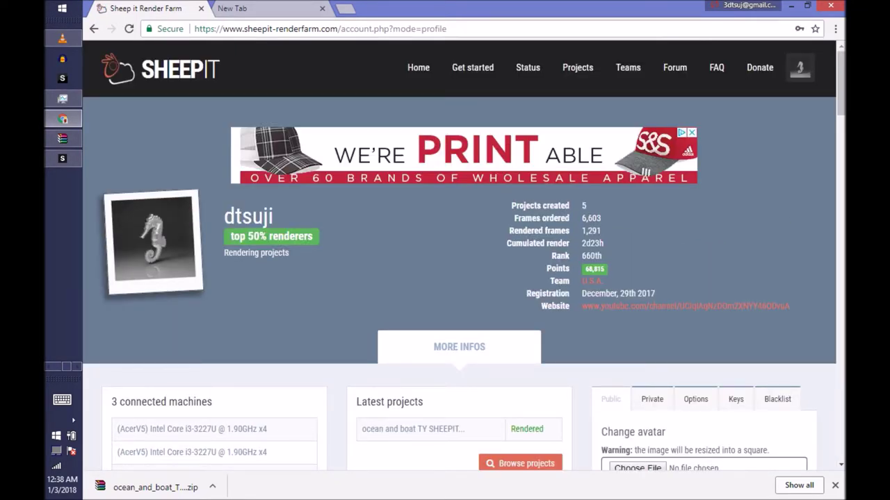
pyautogui.moveTo(593, 269)
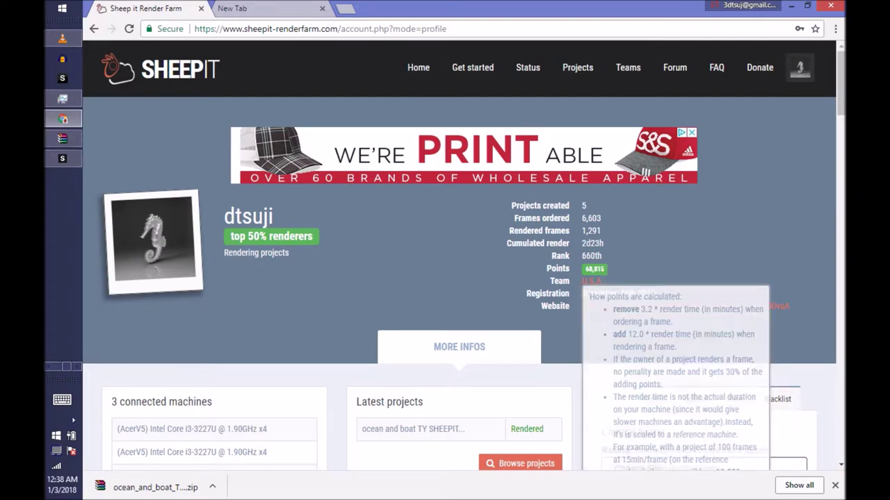
pyautogui.scroll(-2, 458, 278)
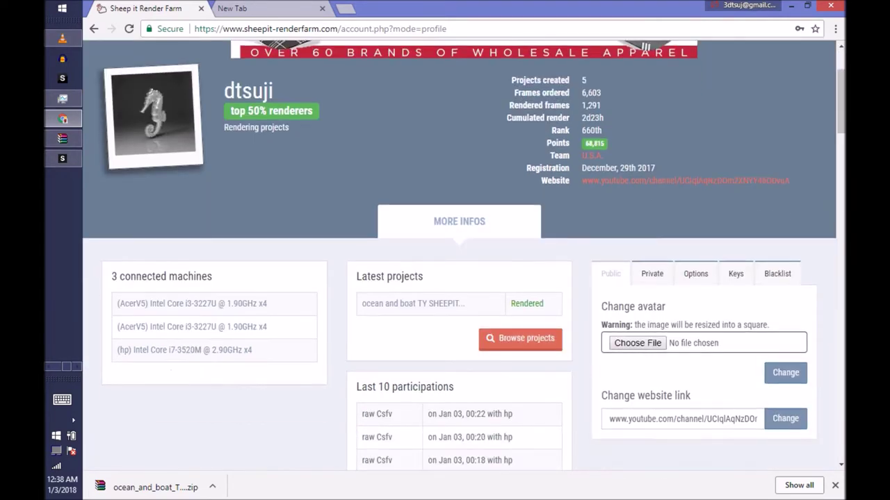
# Look through the profile's awards for rendered frames, render duration and session duration, including their point rewards.
pyautogui.scroll(-9, 462, 285)
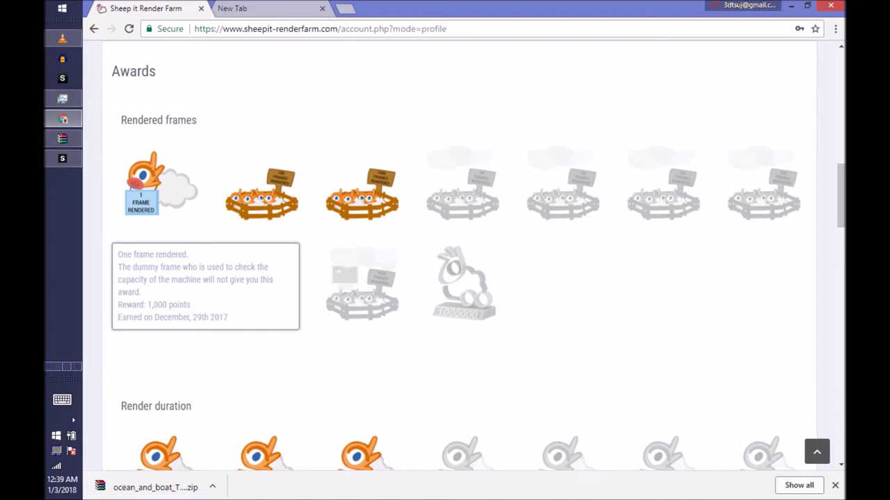
pyautogui.scroll(-2, 376, 243)
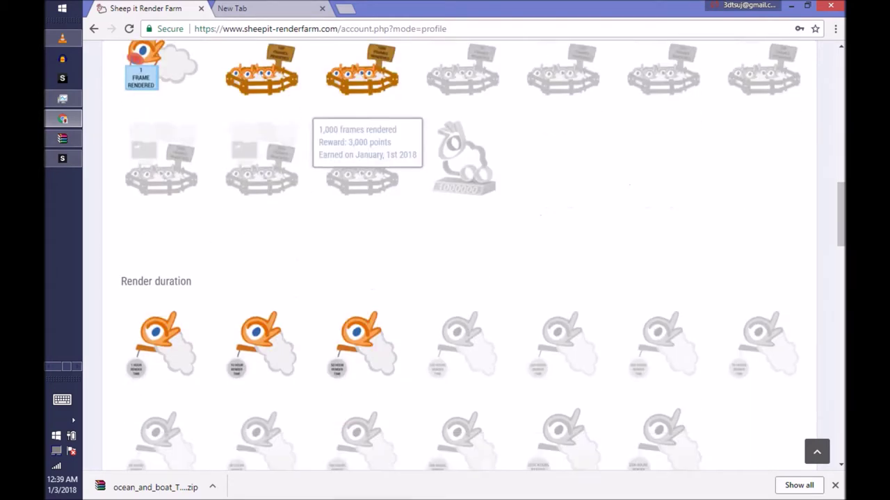
pyautogui.scroll(-2, 160, 334)
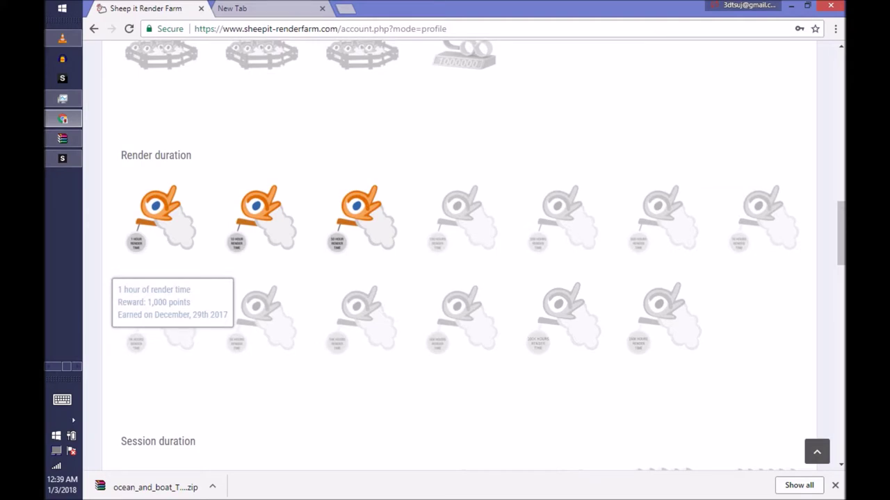
pyautogui.scroll(3, 159, 264)
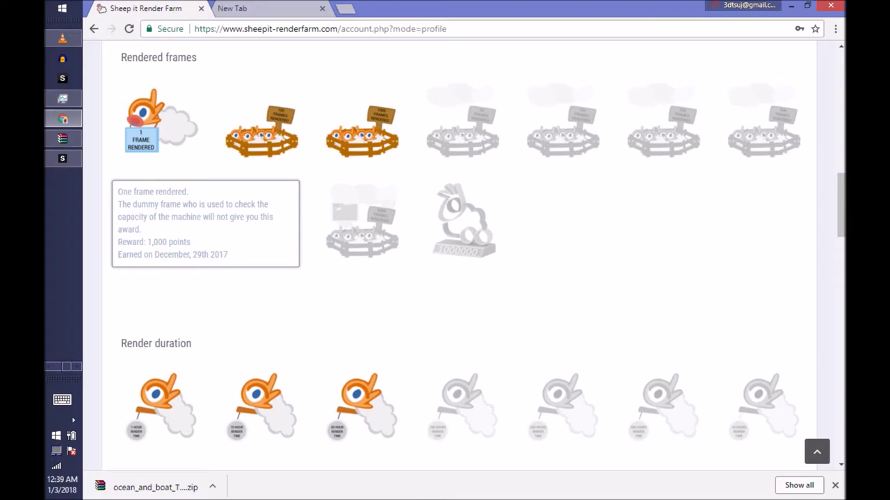
pyautogui.scroll(-2, 445, 278)
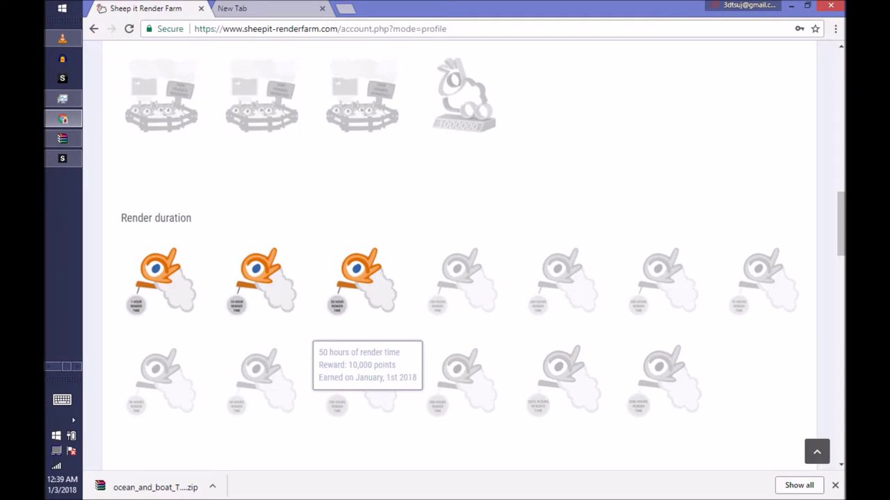
pyautogui.moveTo(261, 282)
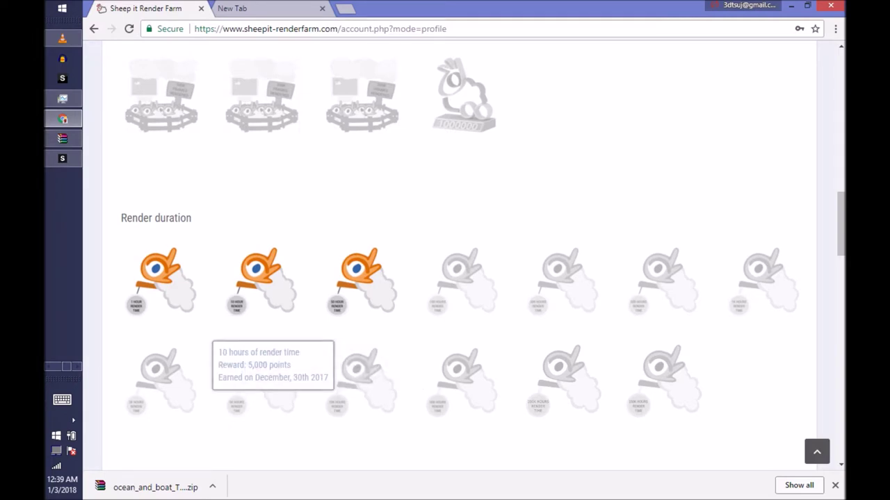
pyautogui.scroll(-5, 237, 305)
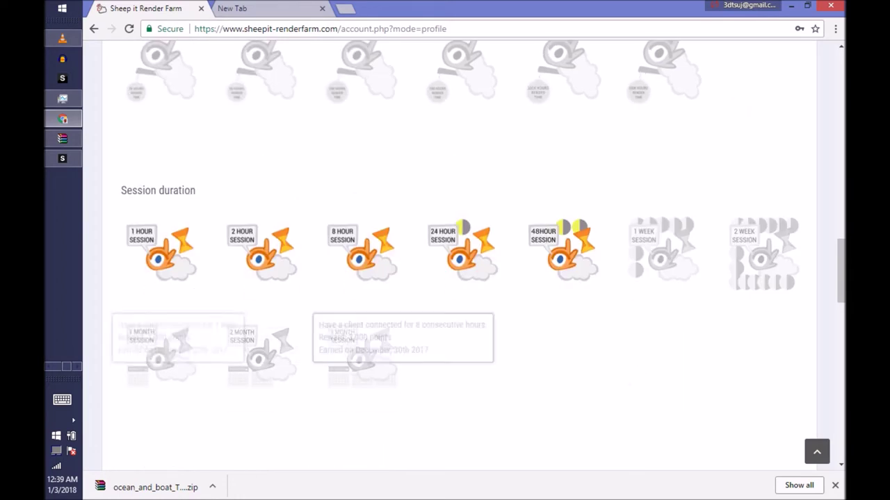
# Check the 48-hour session award's reward and the strongest-machine awards, ending back at the profile's summary.
pyautogui.moveTo(563, 254)
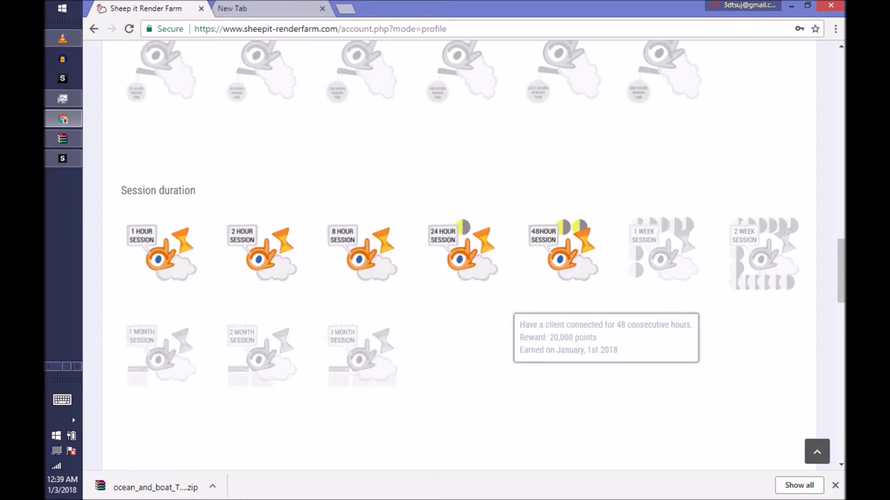
pyautogui.scroll(-3, 563, 254)
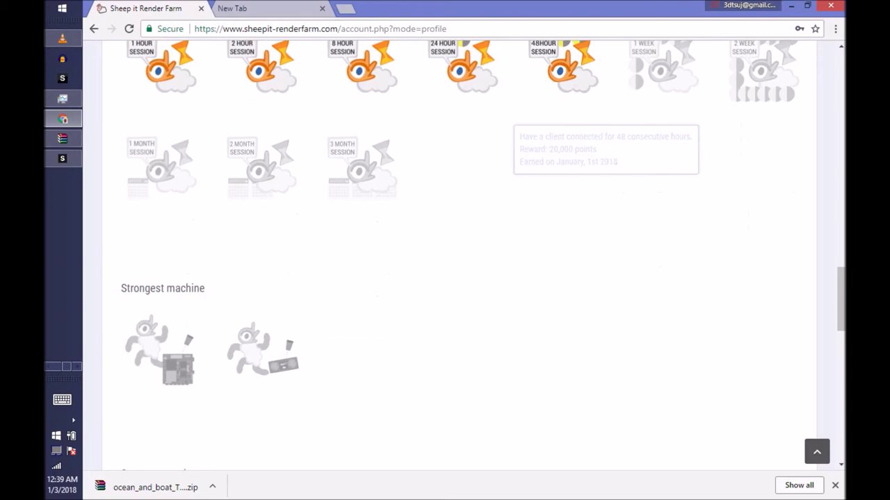
pyautogui.scroll(15, 563, 253)
pyautogui.scroll(4, 594, 268)
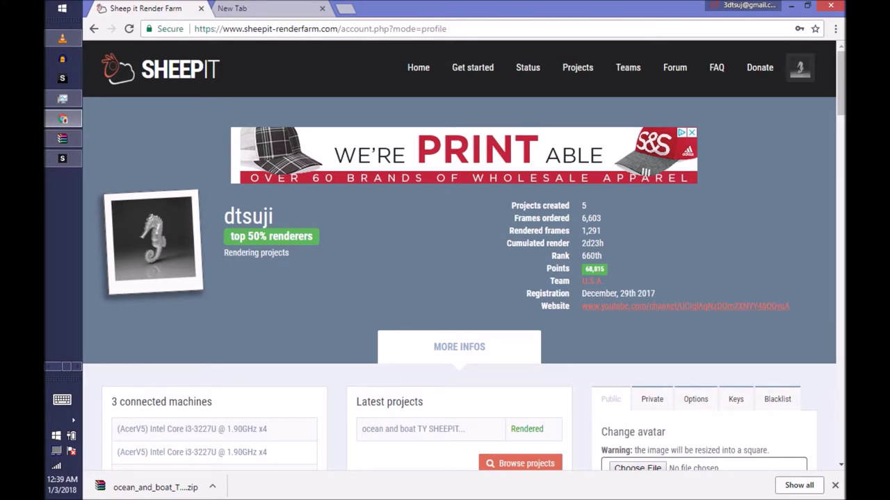
# Open the U.S.A. team's page from the profile and review its points and member ranking.
pyautogui.click(592, 281)
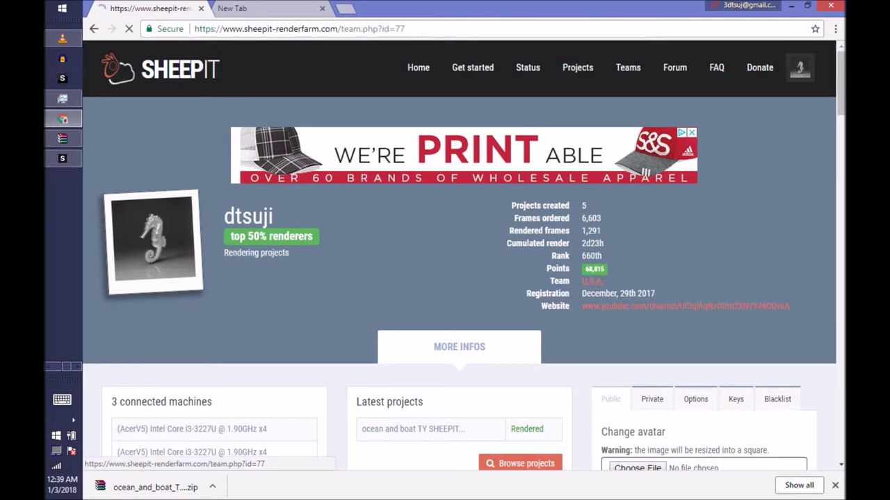
pyautogui.scroll(-2, 591, 280)
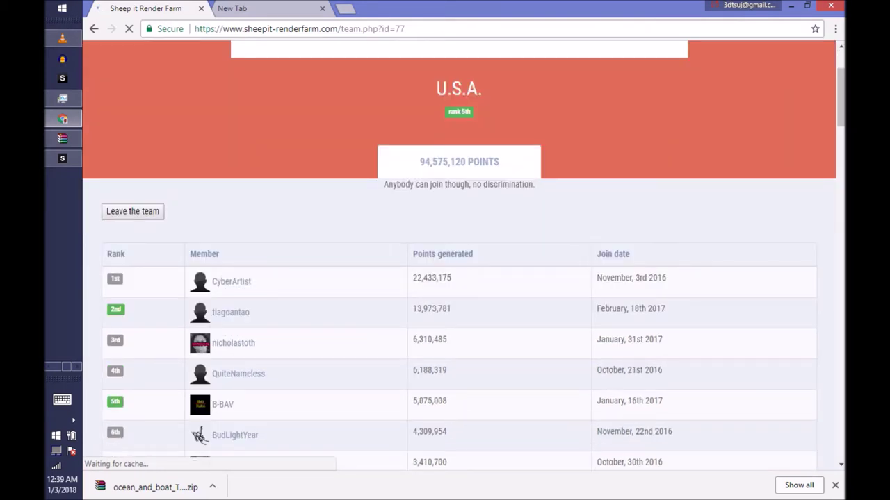
pyautogui.scroll(-3, 459, 255)
pyautogui.scroll(5, 459, 255)
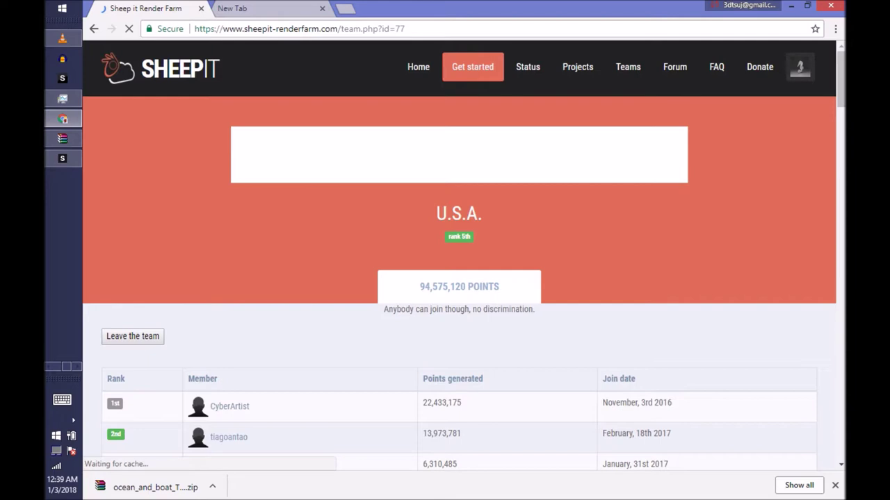
pyautogui.click(472, 67)
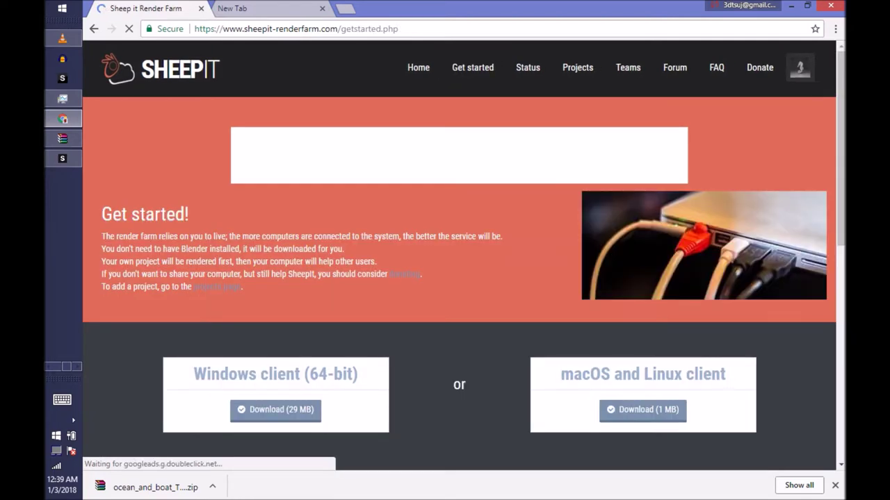
pyautogui.click(94, 28)
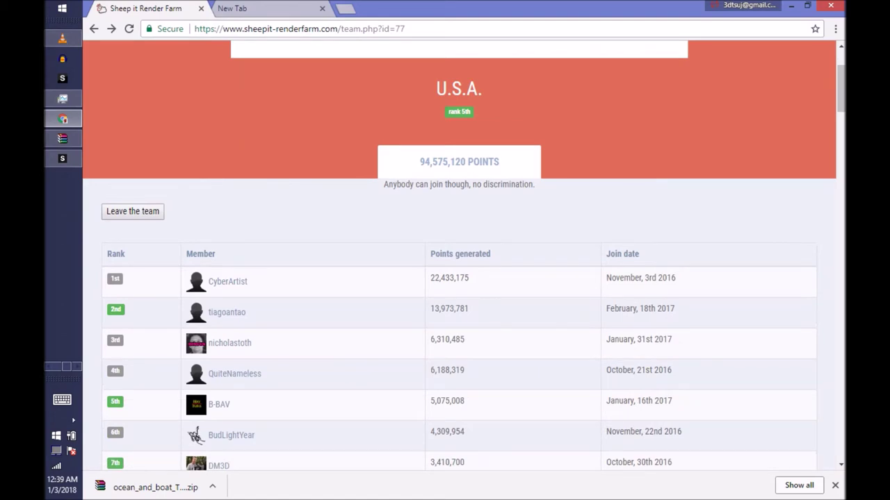
pyautogui.scroll(-1, 459, 278)
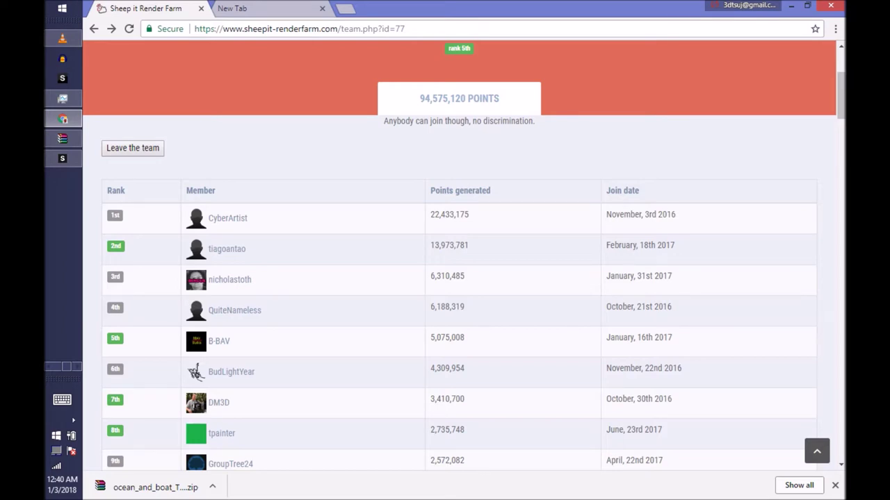
pyautogui.scroll(3, 458, 278)
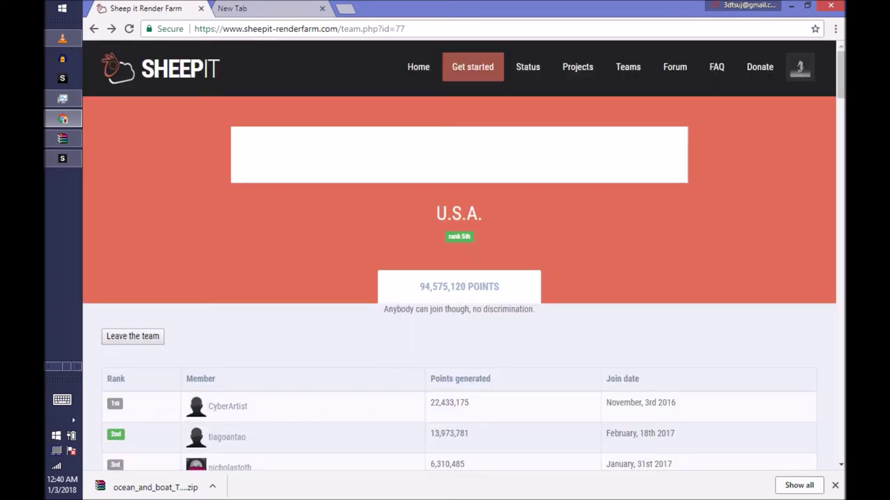
# Open the Get started page and look over the client downloads for Windows, macOS and Linux.
pyautogui.click(473, 66)
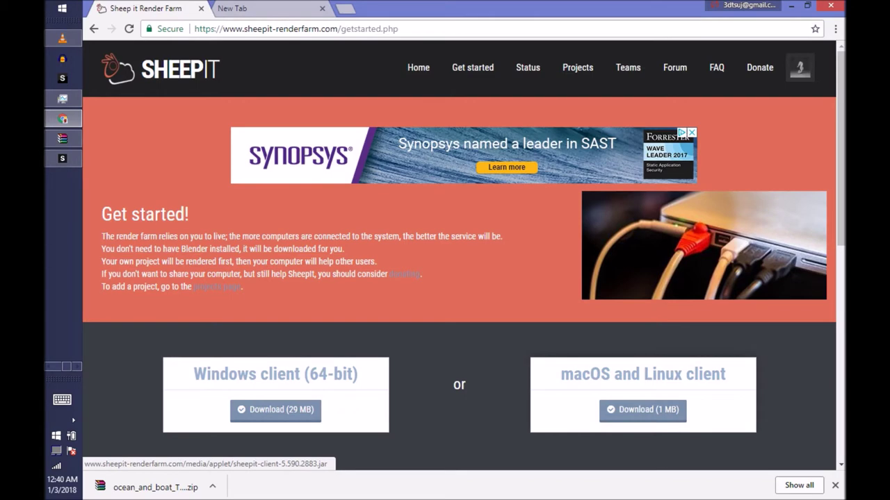
pyautogui.scroll(-3, 278, 389)
pyautogui.scroll(3, 459, 255)
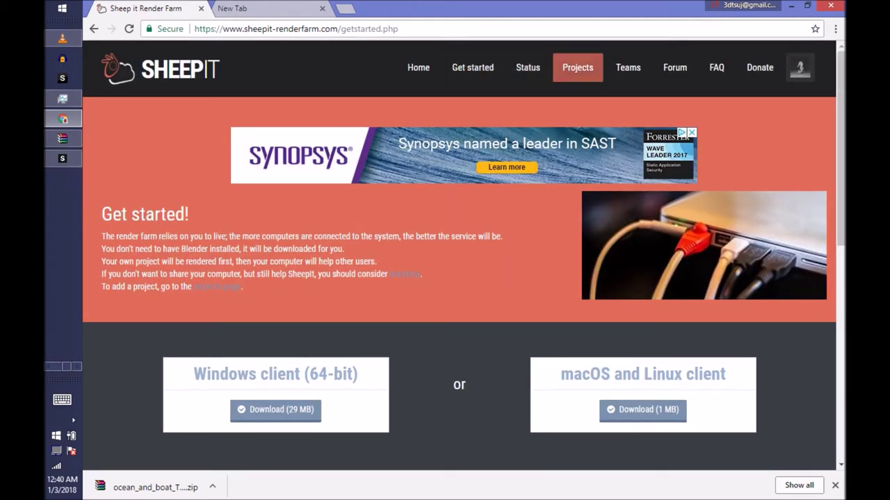
# Open the form for adding a new project from the projects list and read its waiting list explanation.
pyautogui.click(577, 67)
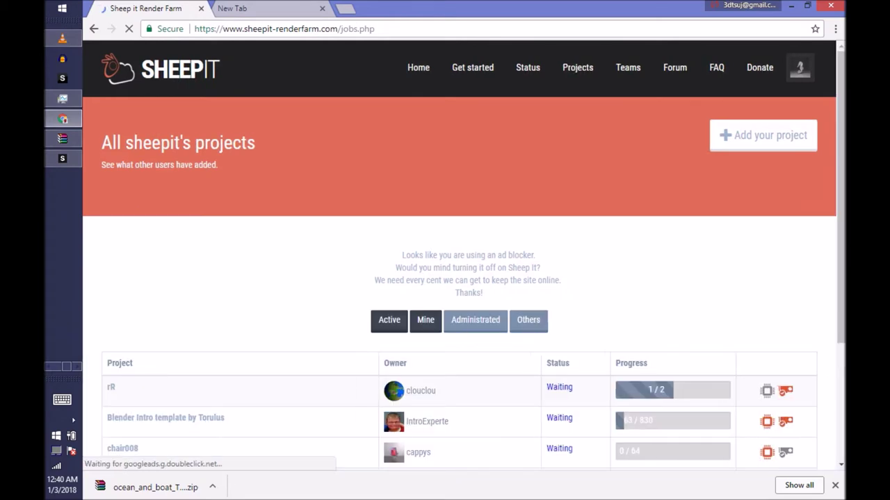
pyautogui.click(762, 135)
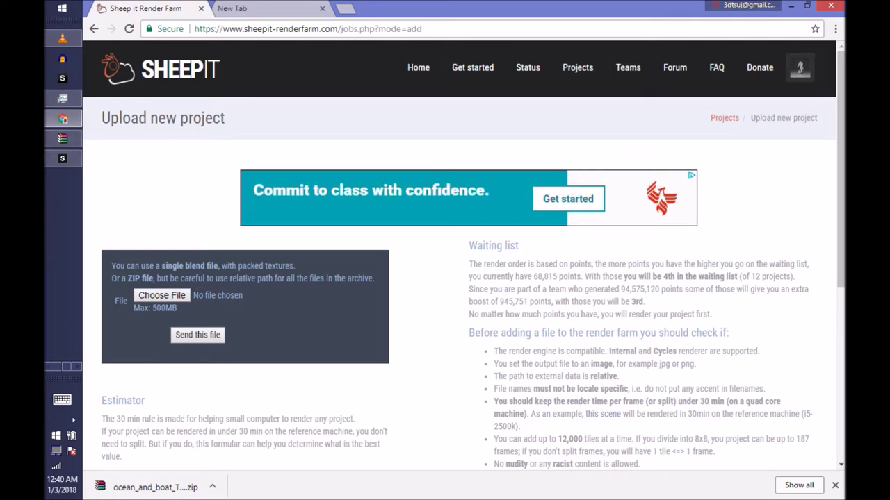
pyautogui.moveTo(469, 289); pyautogui.dragTo(645, 301)
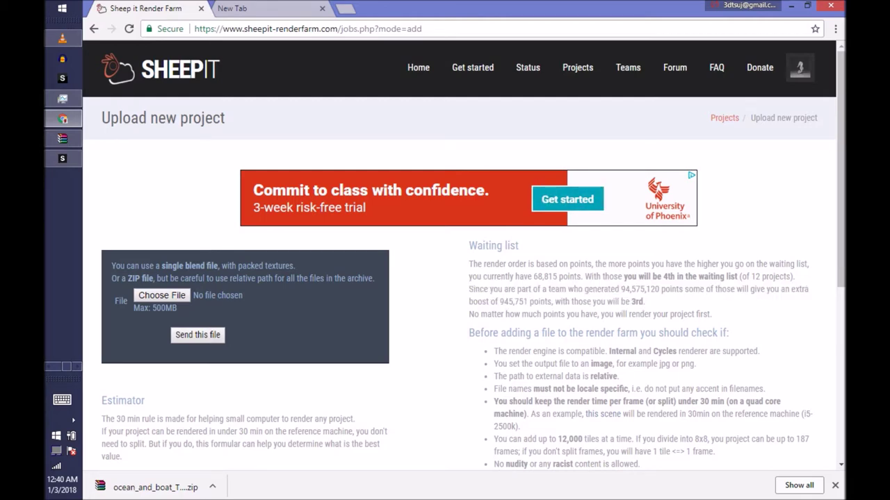
pyautogui.scroll(-1, 459, 271)
pyautogui.scroll(1, 458, 271)
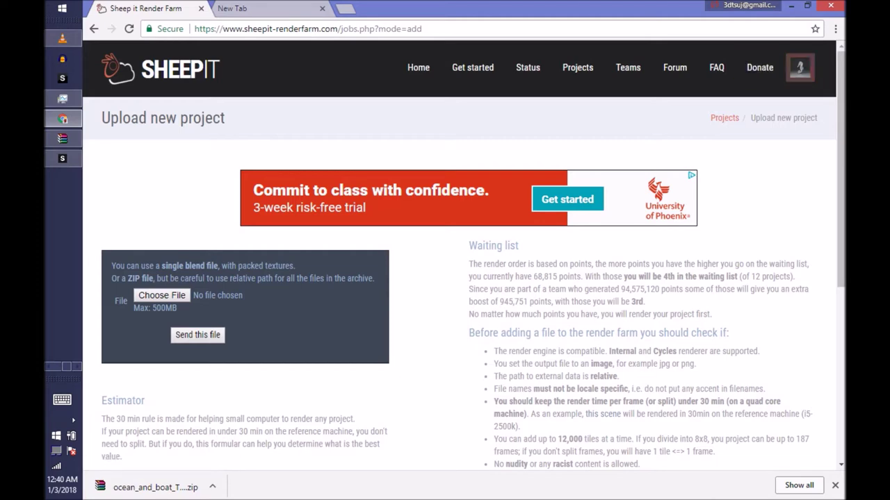
# Review the new project page's upload requirements, file size limit and render time estimator.
pyautogui.scroll(-3, 799, 70)
pyautogui.scroll(3, 463, 256)
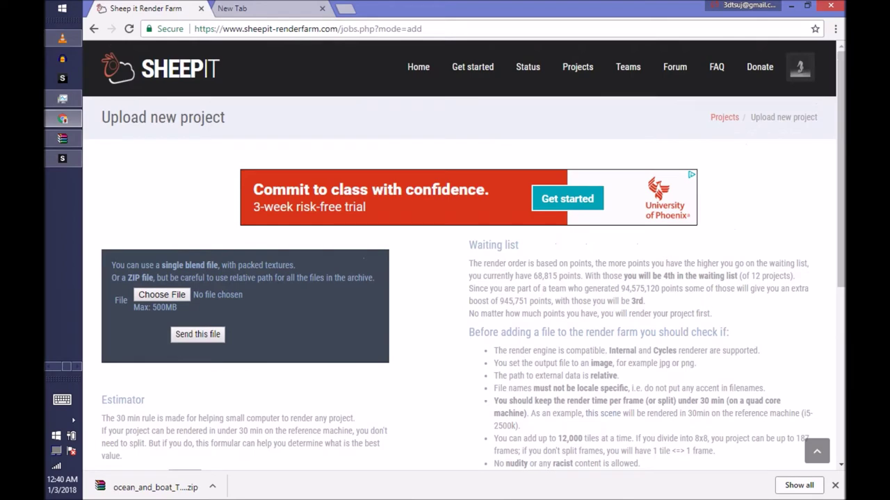
pyautogui.scroll(-3, 463, 255)
pyautogui.scroll(-2, 463, 255)
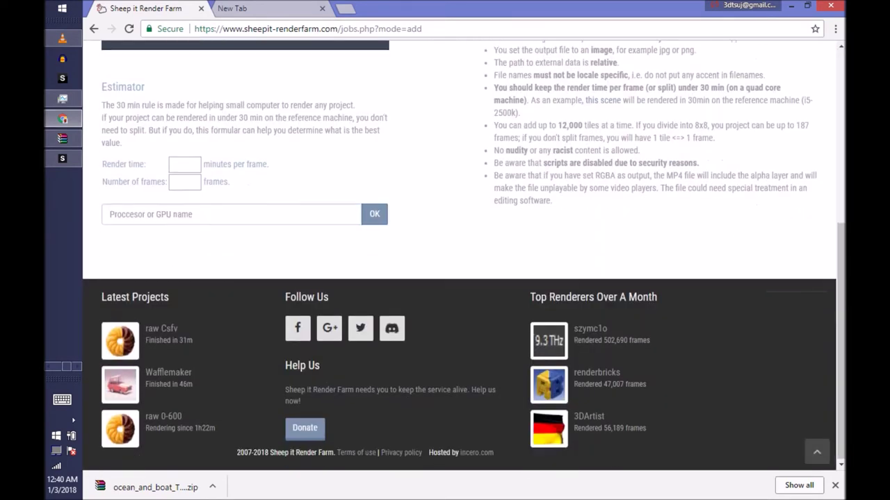
pyautogui.scroll(3, 463, 256)
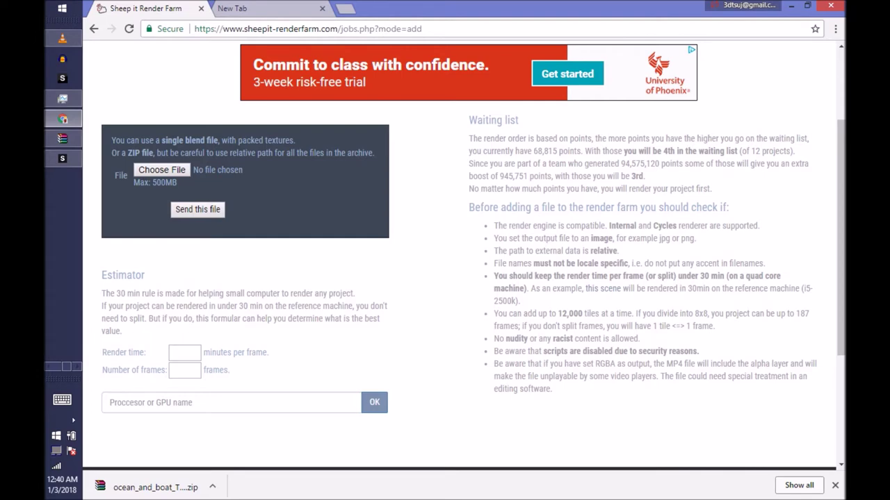
pyautogui.scroll(2, 462, 255)
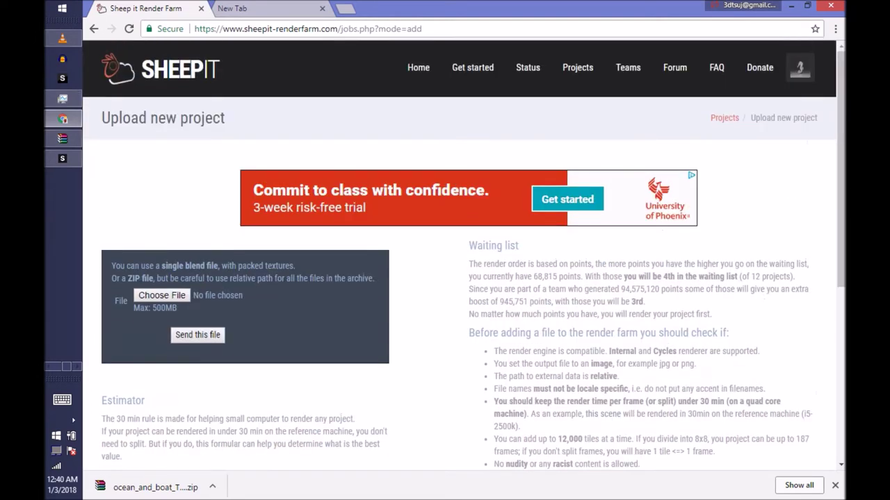
pyautogui.scroll(-3, 463, 256)
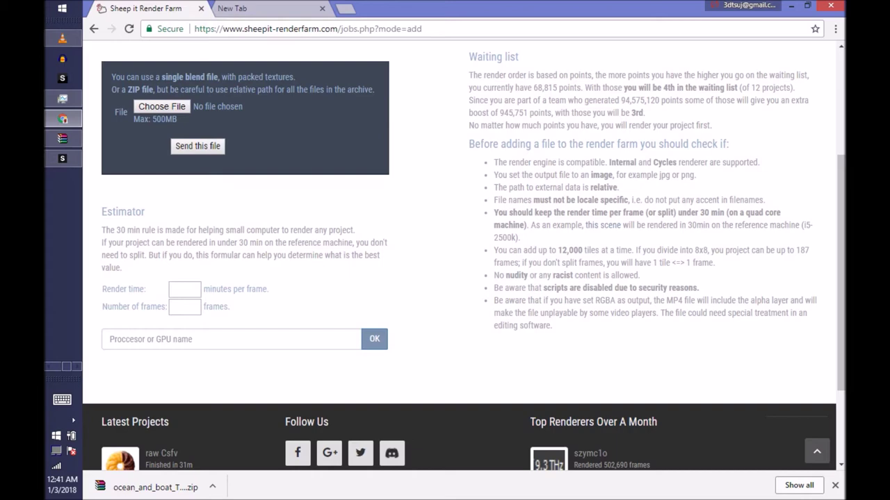
pyautogui.scroll(3, 459, 257)
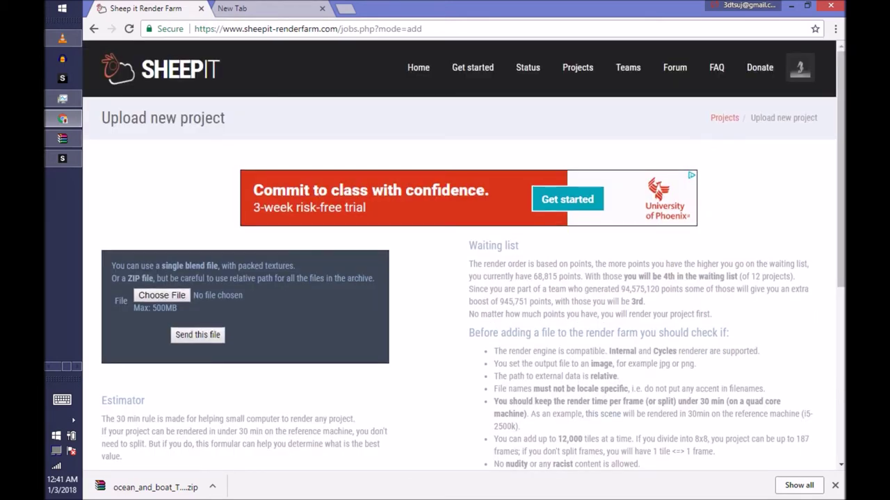
# Bring up the SheepIt client, request an exit after the current frame and withdraw that request.
pyautogui.click(62, 158)
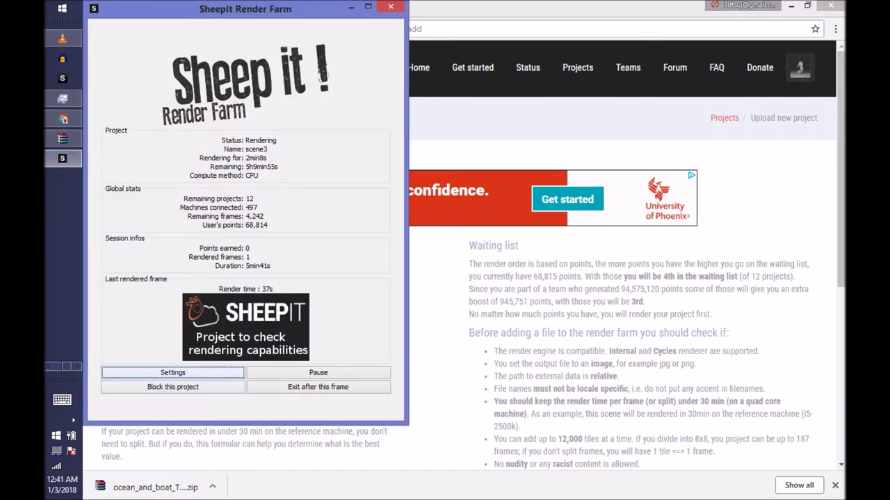
pyautogui.moveTo(245, 9); pyautogui.dragTo(323, 10)
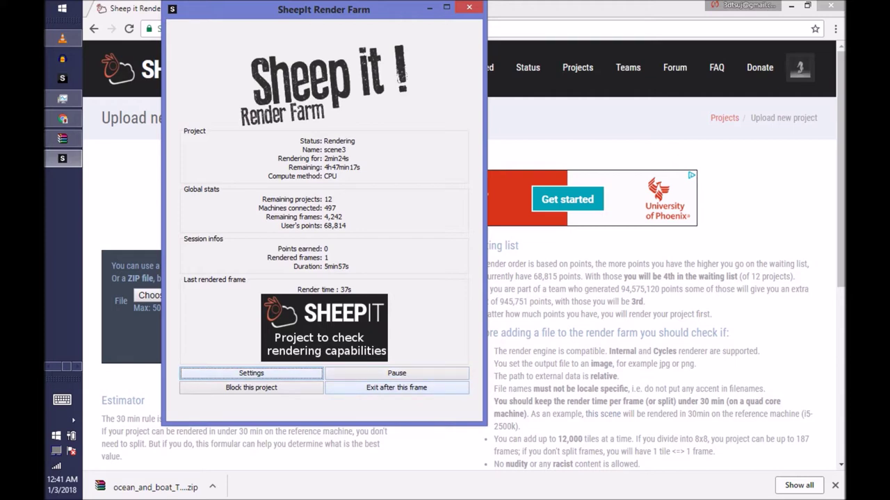
pyautogui.click(396, 387)
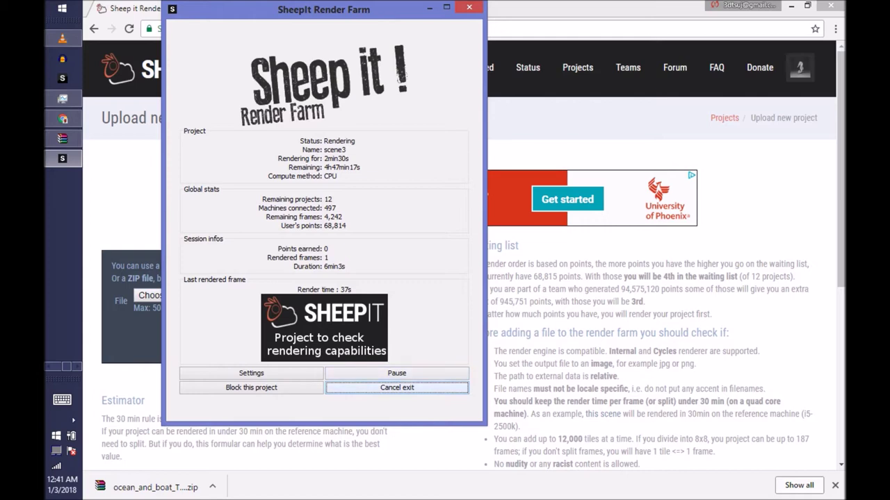
pyautogui.click(396, 387)
pyautogui.moveTo(323, 9); pyautogui.dragTo(410, 28)
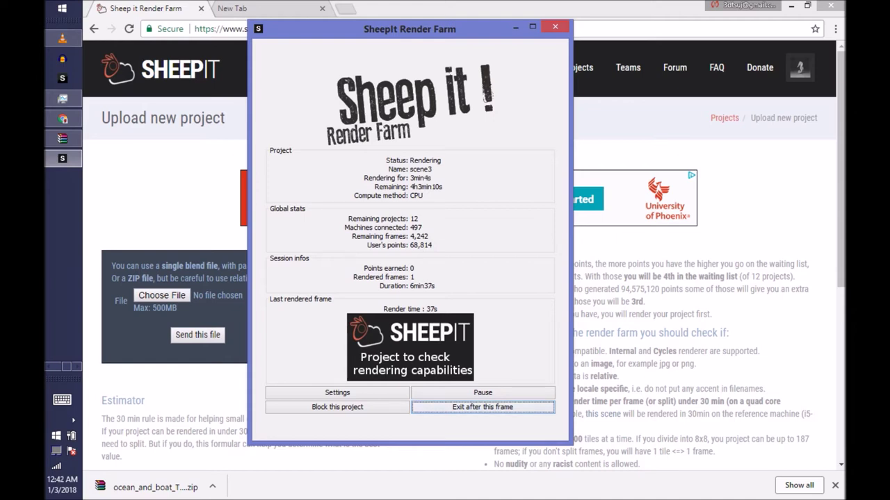
# Switch back to the SheepIt site in the browser and filter the projects list to the account's own projects.
pyautogui.hotkey('alt', 'Tab')
pyautogui.hotkey('alt', 'Tab')
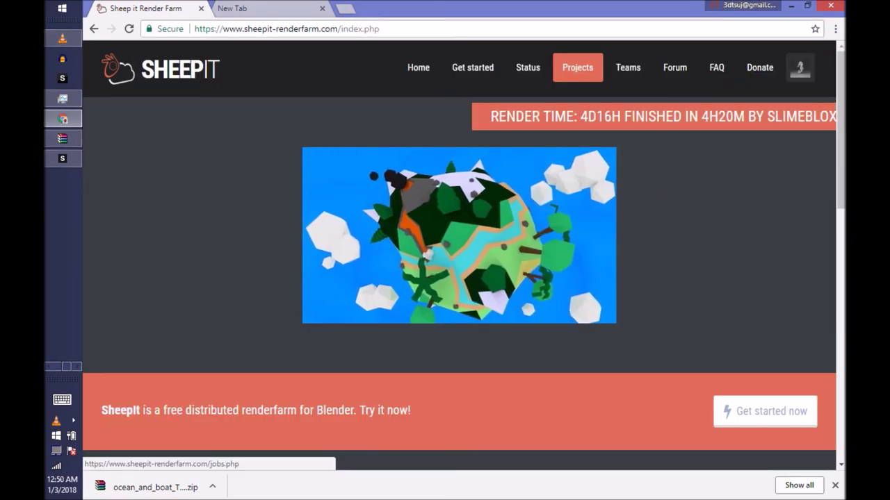
pyautogui.click(577, 68)
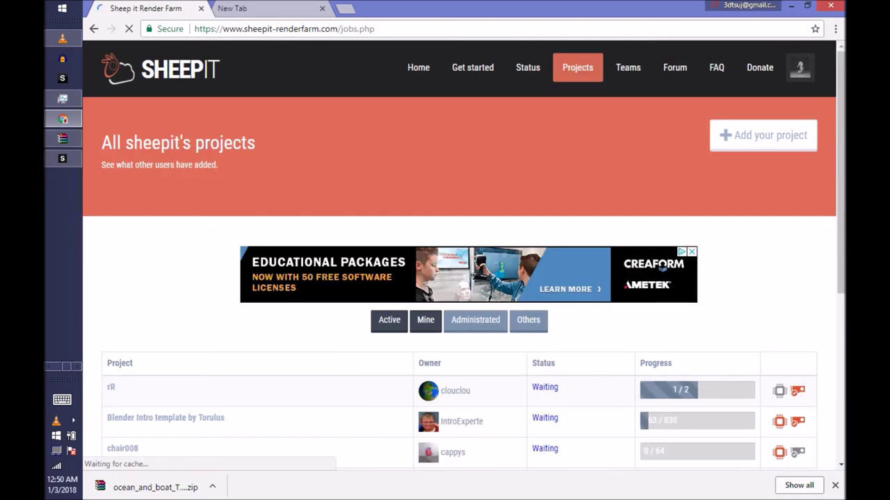
pyautogui.scroll(-1, 459, 255)
pyautogui.scroll(-1, 459, 257)
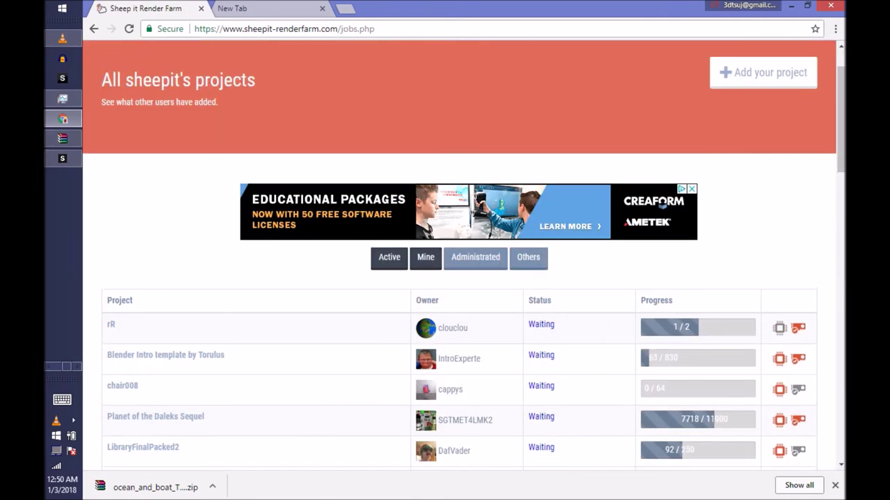
pyautogui.click(426, 257)
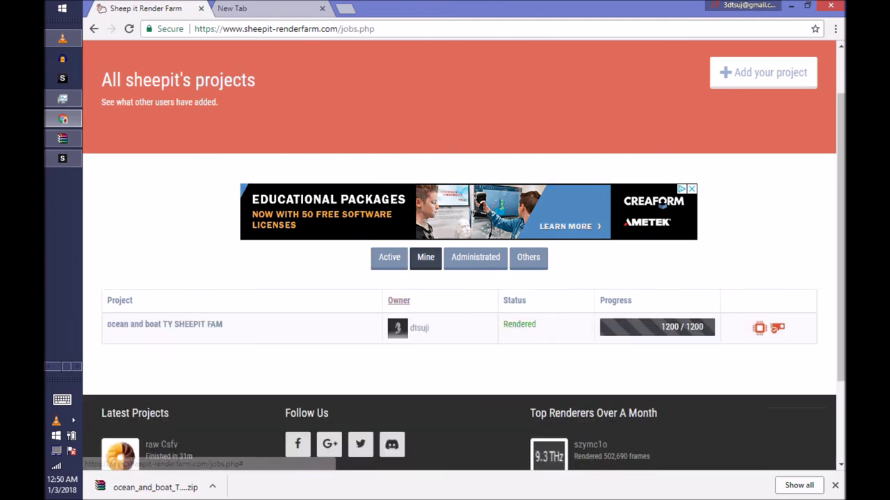
# Open the administration page of the project ocean and boat TY SHEEPIT FAM and review its preview video and frame grid.
pyautogui.scroll(-3, 425, 257)
pyautogui.click(165, 207)
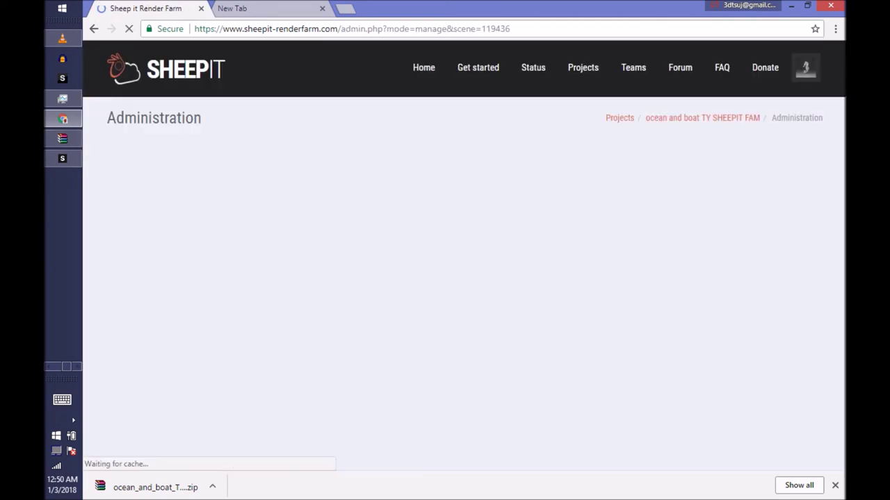
pyautogui.scroll(-4, 326, 227)
pyautogui.scroll(-5, 326, 227)
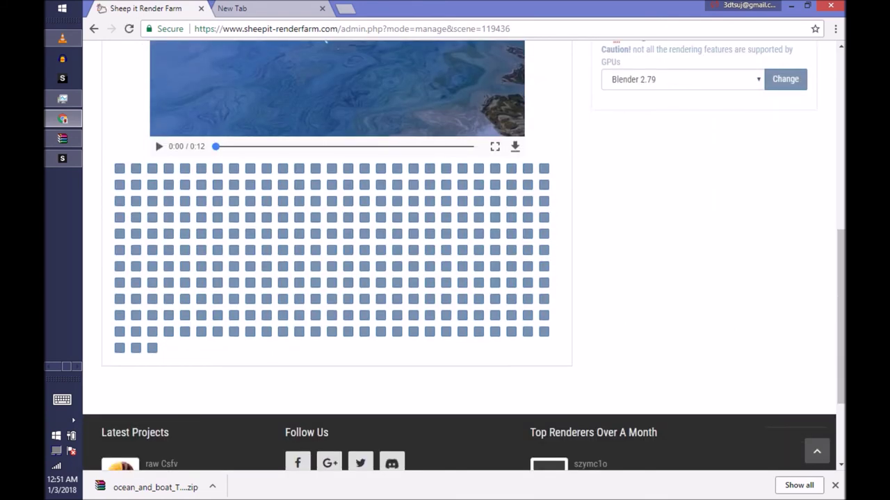
pyautogui.scroll(7, 479, 280)
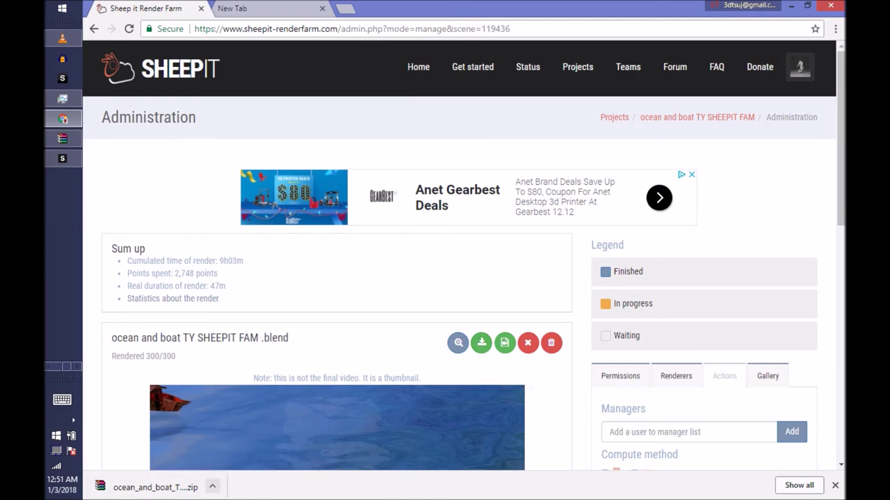
# Show the downloaded ocean_and_boat_TY_SHEEPIT_FAM_.zip in its folder and open the archive in WinRAR.
pyautogui.click(212, 486)
pyautogui.click(243, 444)
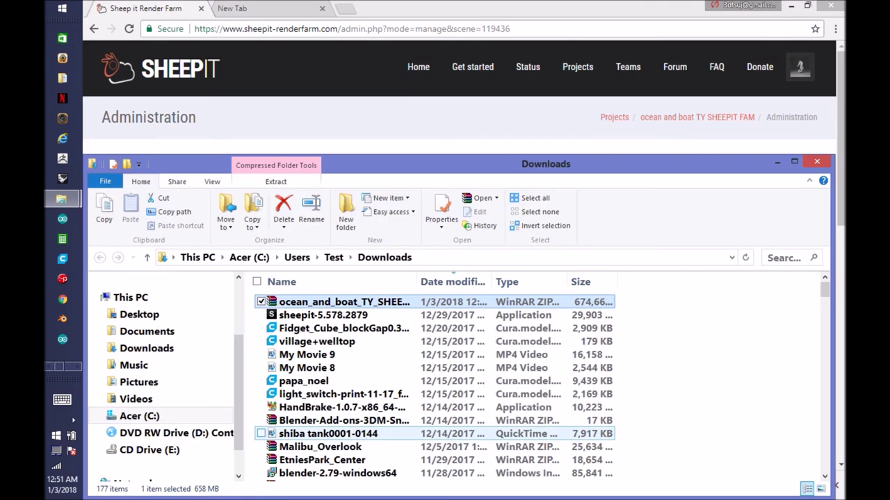
pyautogui.press('Return')
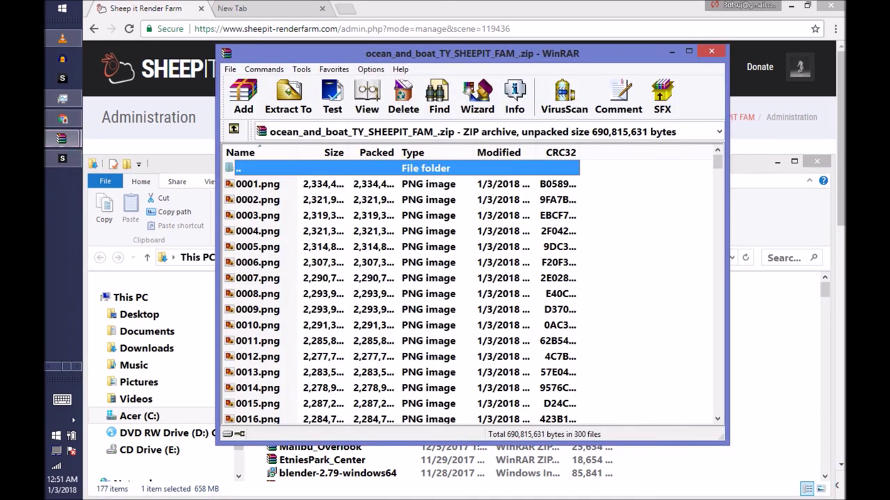
# Look through the rendered PNG frames inside ocean_and_boat_TY_SHEEPIT_FAM_.zip, return to the start of the list and close the archive.
pyautogui.scroll(-4, 470, 294)
pyautogui.scroll(-10, 320, 278)
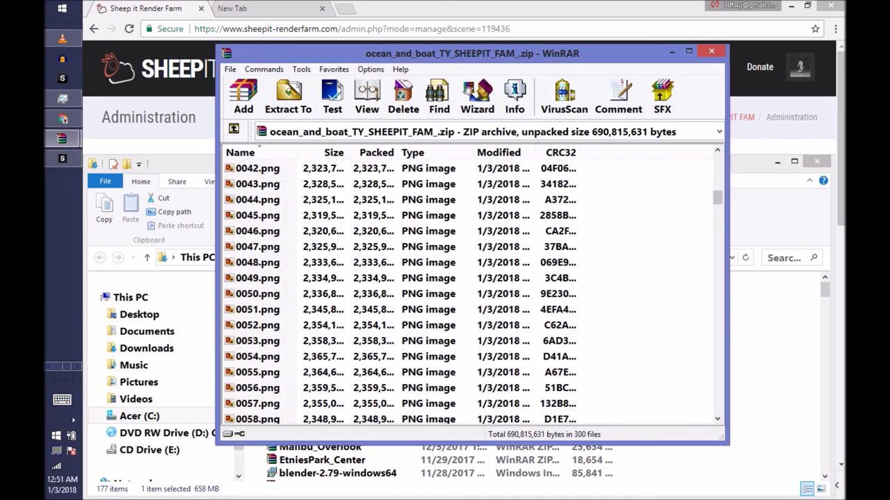
pyautogui.scroll(-10, 319, 278)
pyautogui.moveTo(717, 217); pyautogui.dragTo(716, 159)
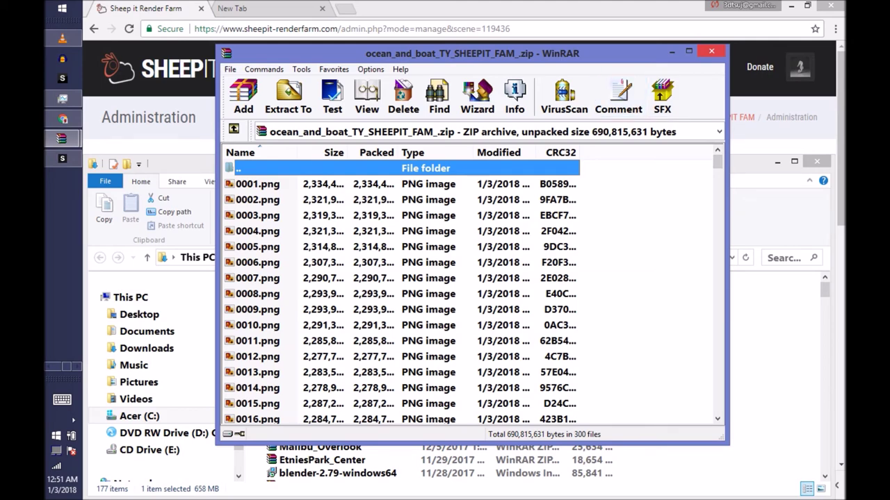
pyautogui.press('Escape')
# Move the Downloads folder window lower over the SheepIt administration page and switch to the SheepIt Render Farm client.
pyautogui.moveTo(390, 164); pyautogui.dragTo(797, 170)
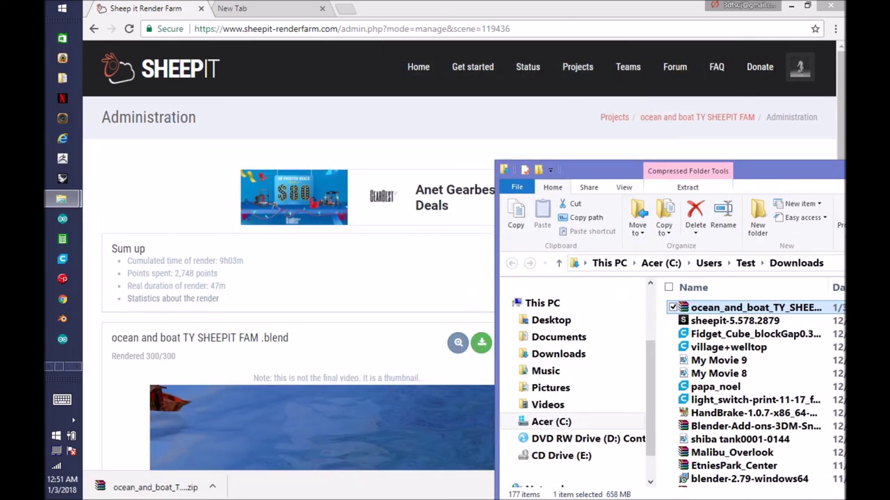
pyautogui.moveTo(794, 169); pyautogui.dragTo(373, 202)
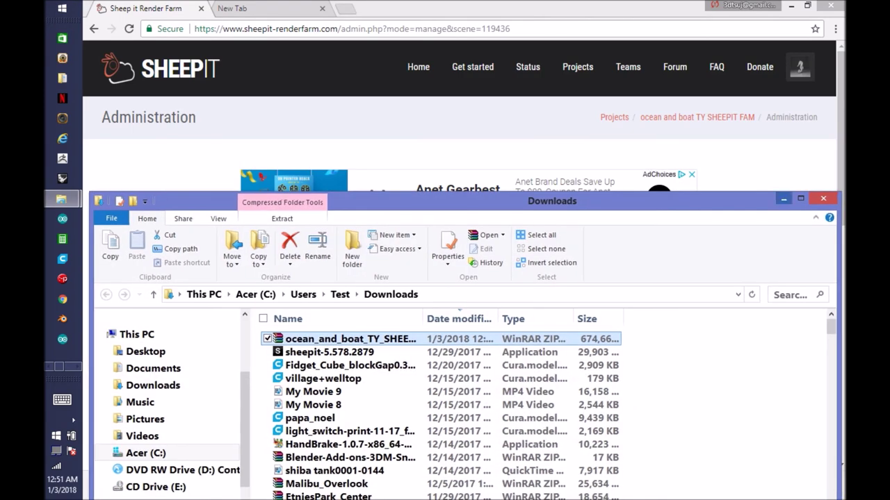
pyautogui.moveTo(373, 202); pyautogui.dragTo(408, 262)
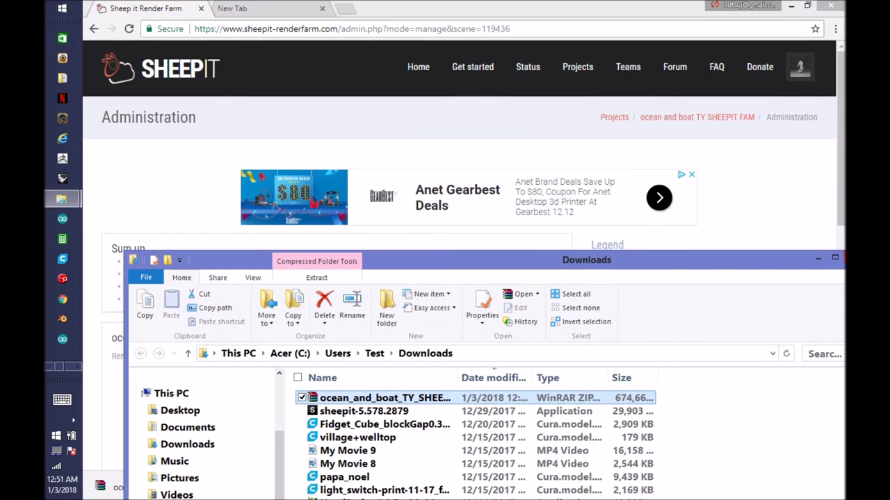
pyautogui.click(70, 366)
pyautogui.click(62, 159)
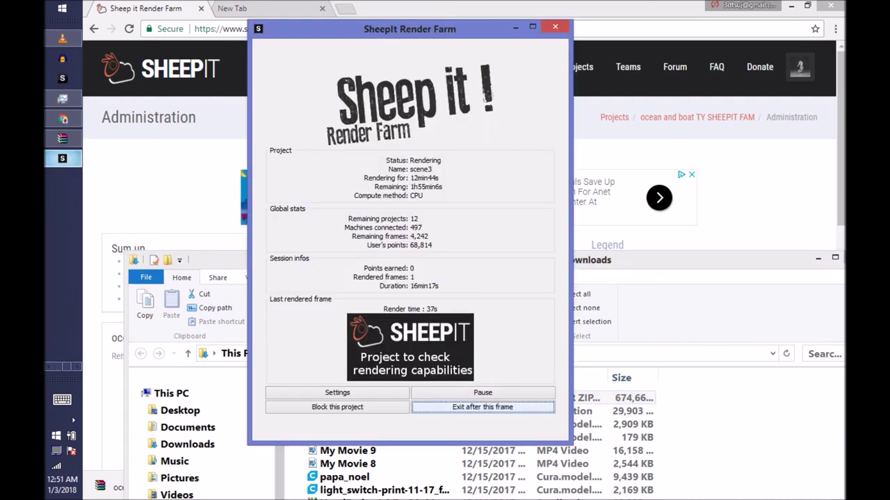